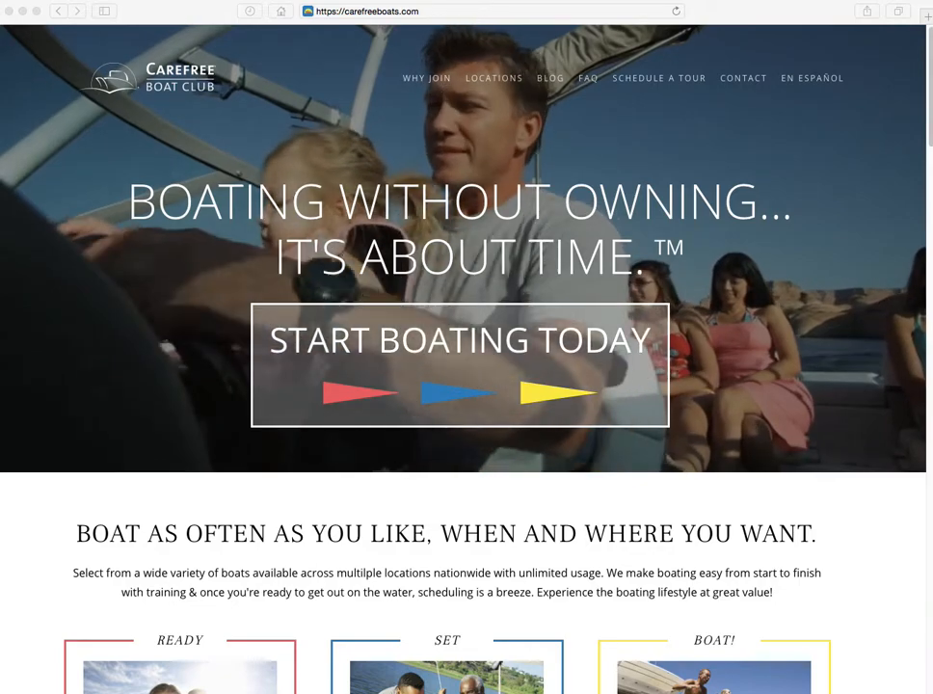
Open the WordPress login page at carefreeboats.com/wp-admin/.
click(445, 13)
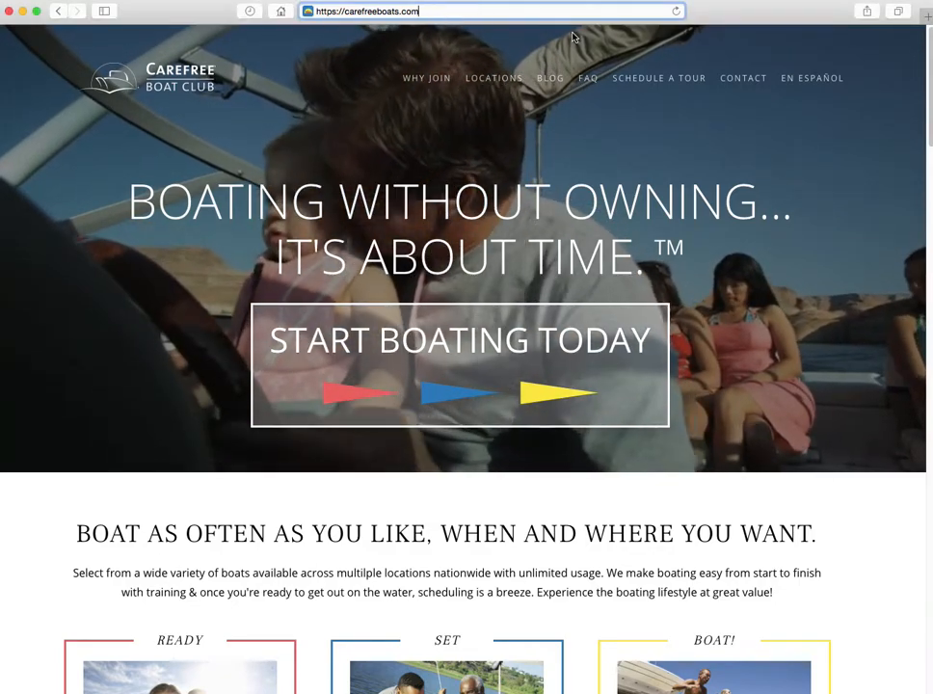
text(/)
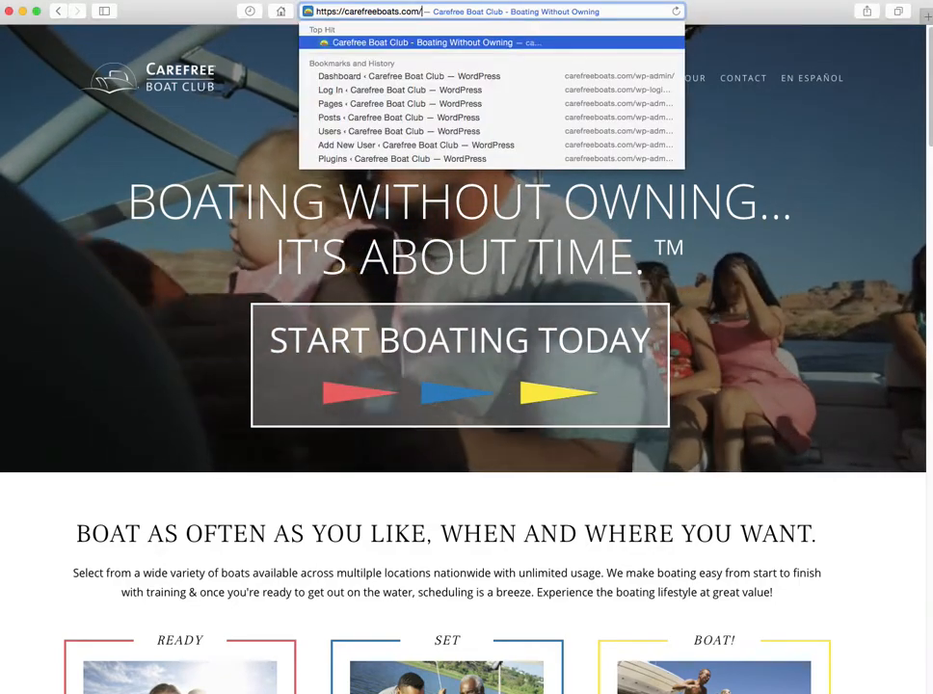
text(wp-admin/)
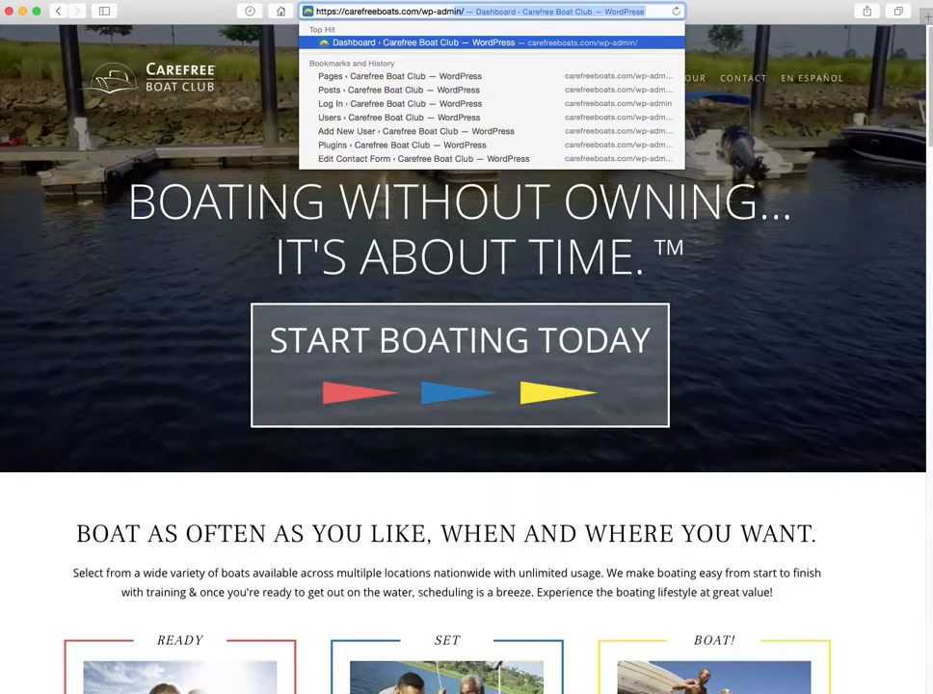
key(Return)
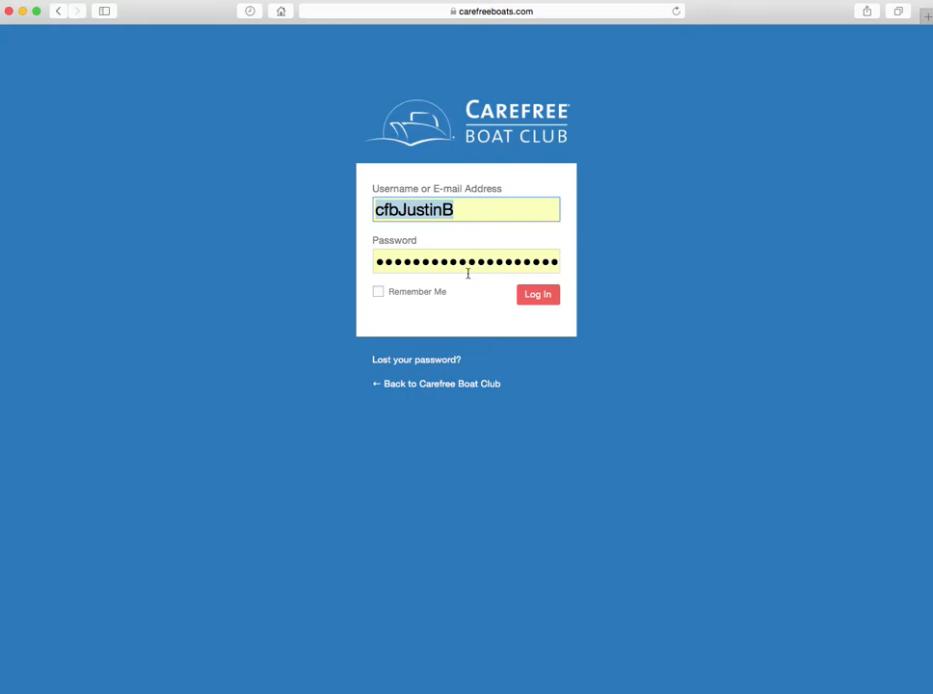
View the lost-password form and return to the Carefree Boat Club home page.
click(429, 363)
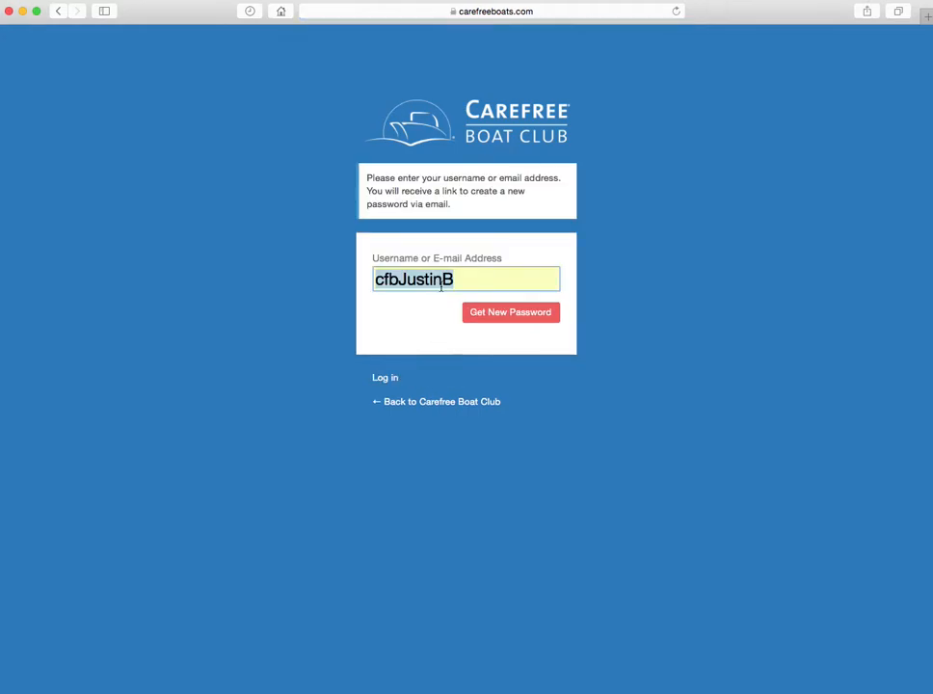
click(409, 403)
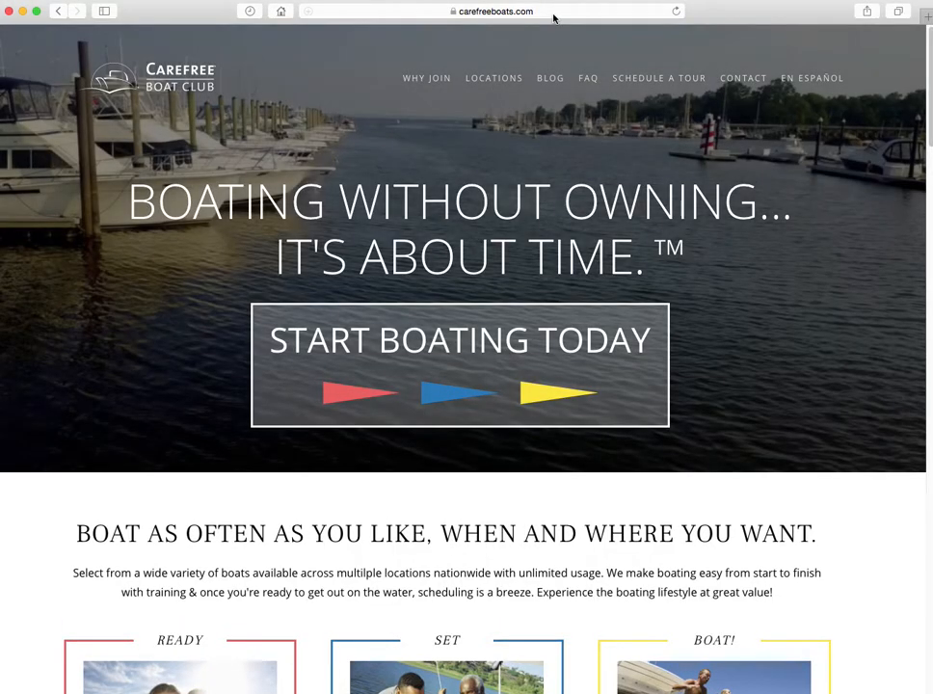
Go back to the carefreeboats.com/wp-admin login page and log in with the prefilled credentials.
click(555, 13)
click(503, 11)
text(/wp-admin)
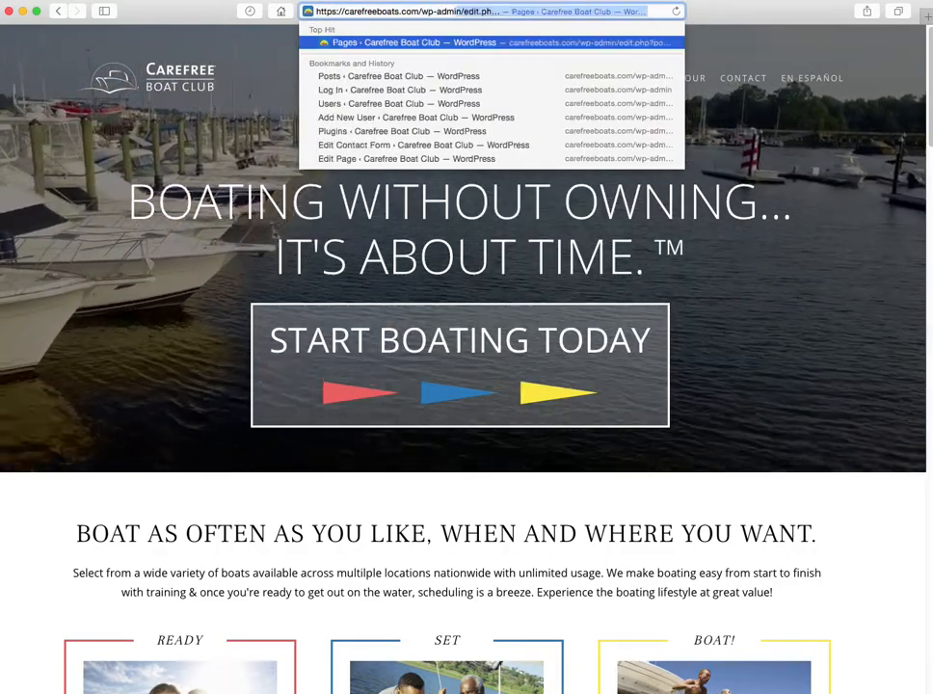
key(Return)
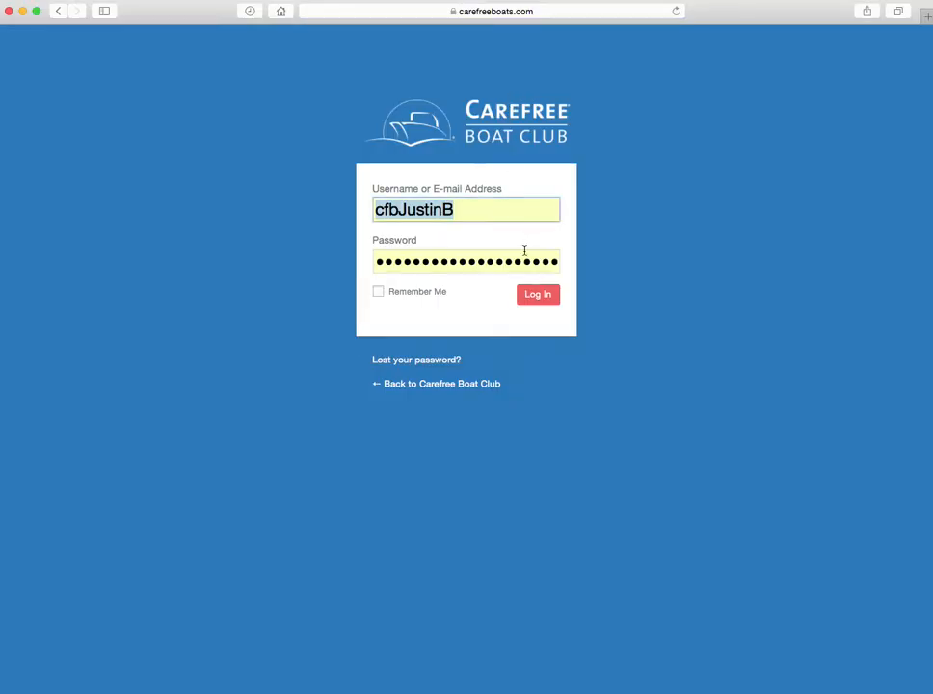
click(538, 296)
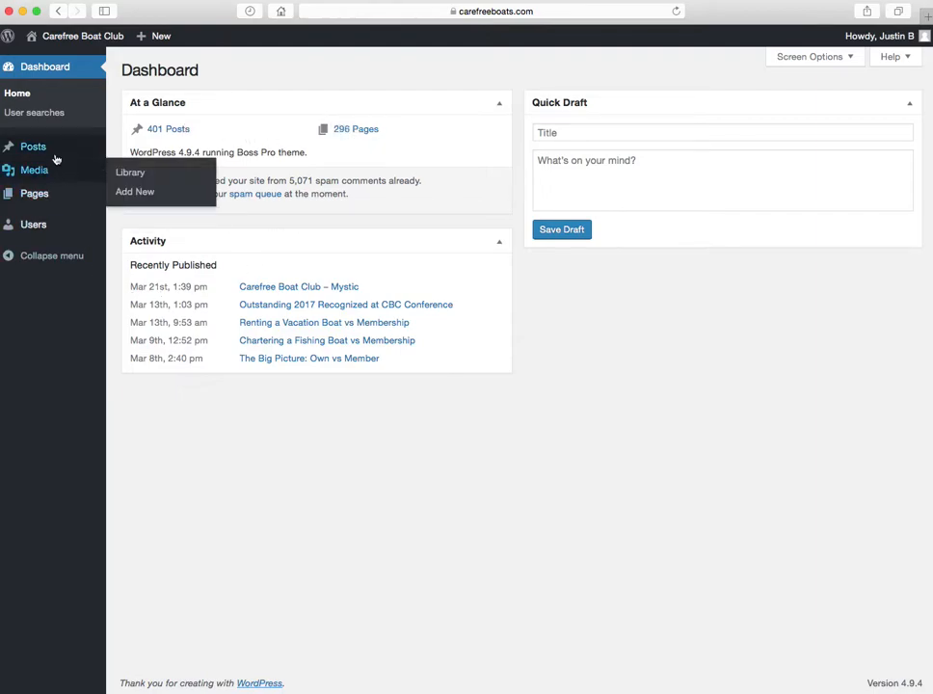
Look over the options for posts and media, and open the list of site pages.
mouse_move(57, 150)
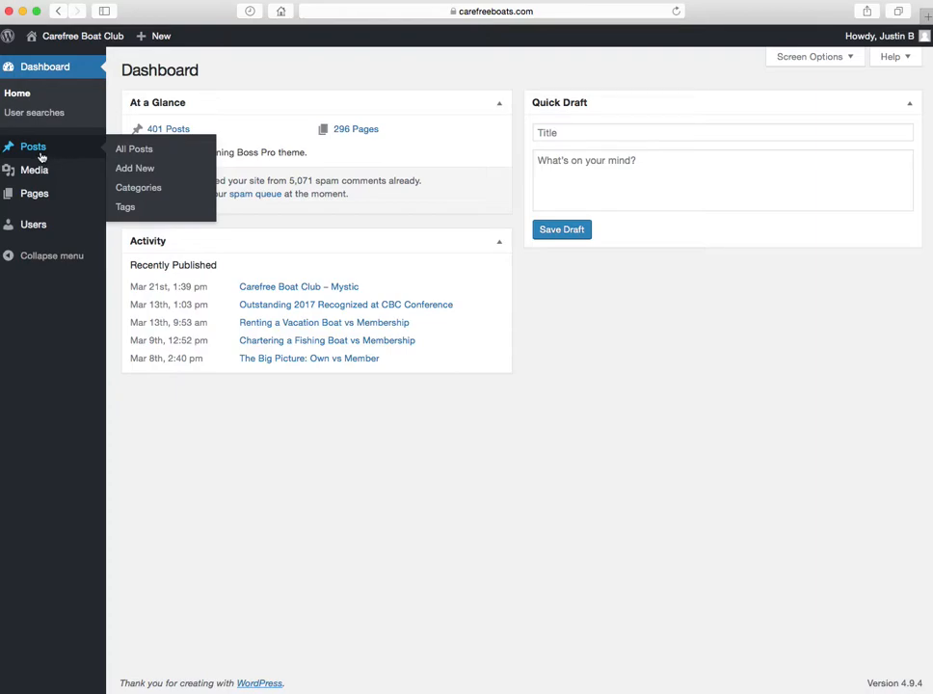
mouse_move(39, 177)
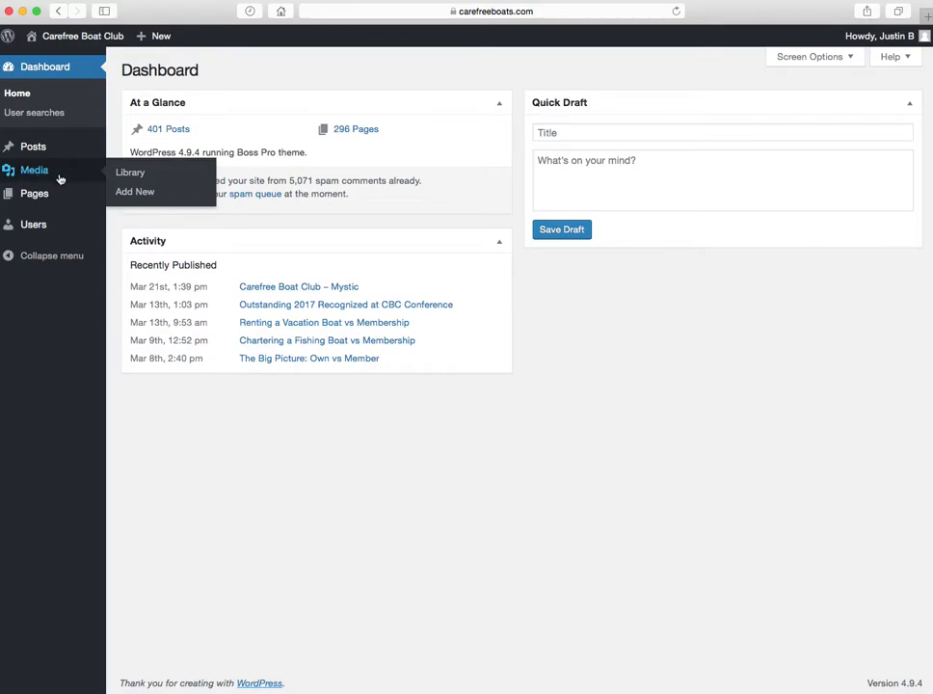
mouse_move(48, 198)
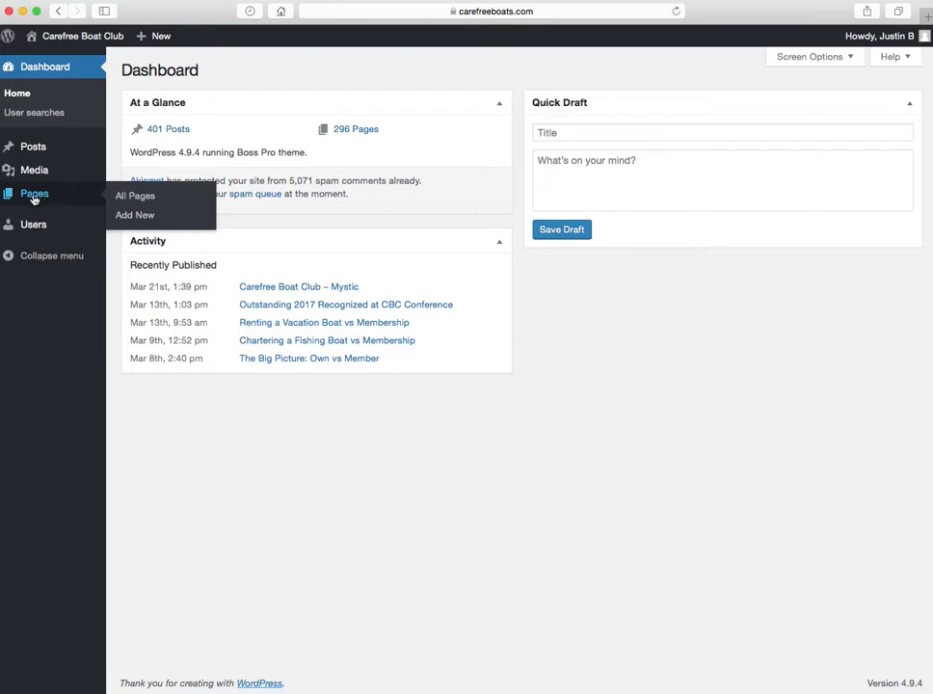
click(34, 199)
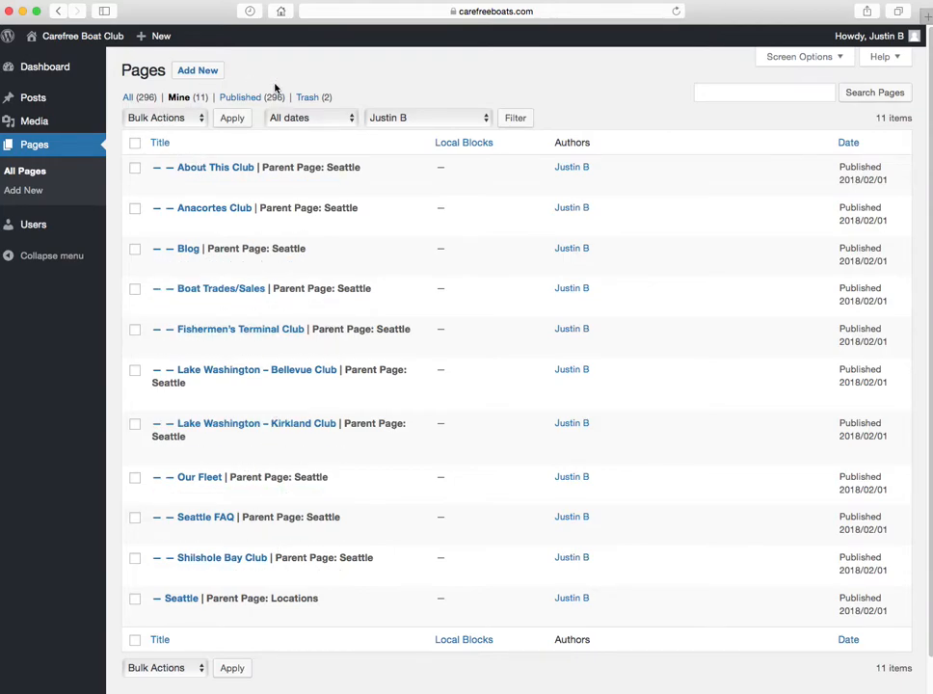
List all pages of the site, and filter the list back to the account's own pages.
click(132, 100)
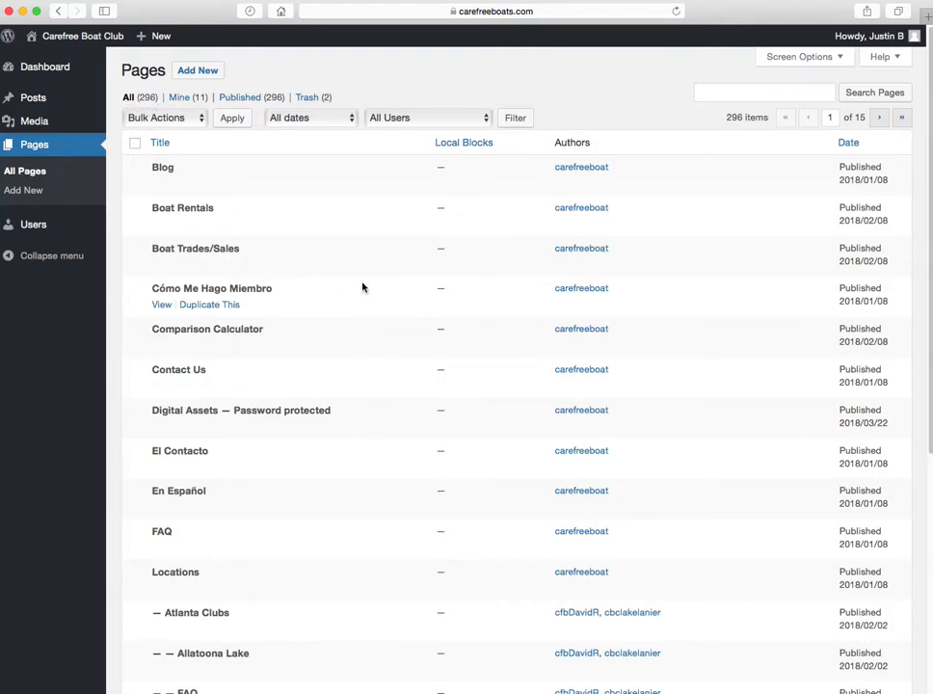
click(179, 99)
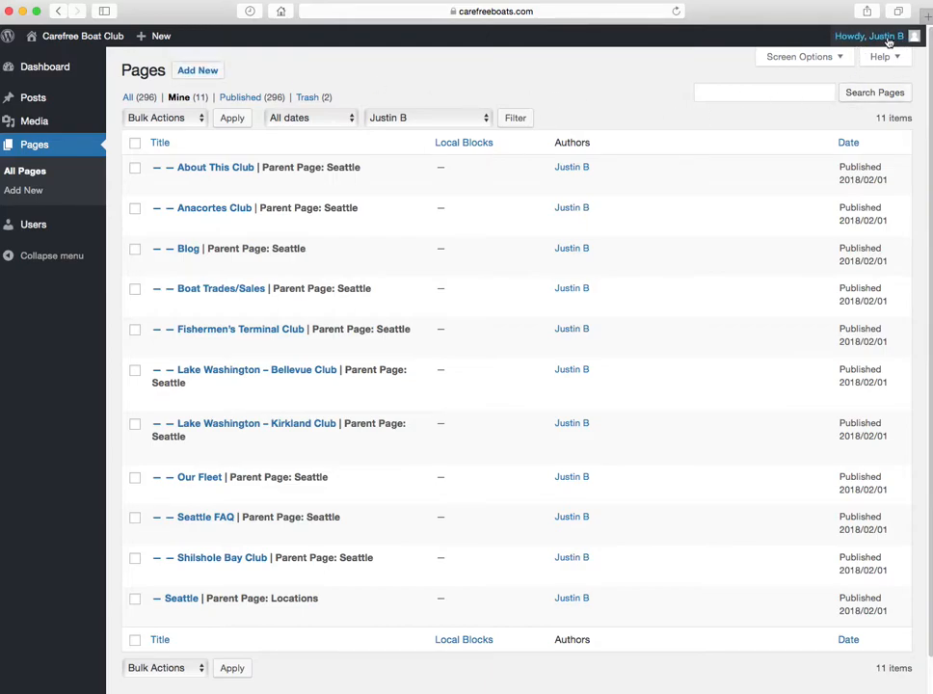
mouse_move(893, 45)
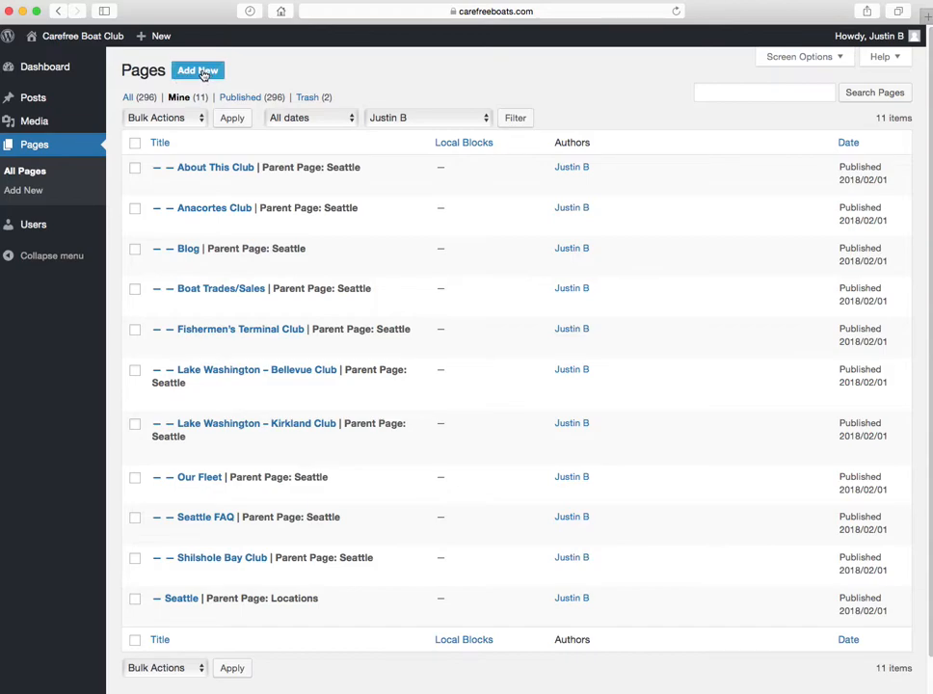
mouse_move(844, 45)
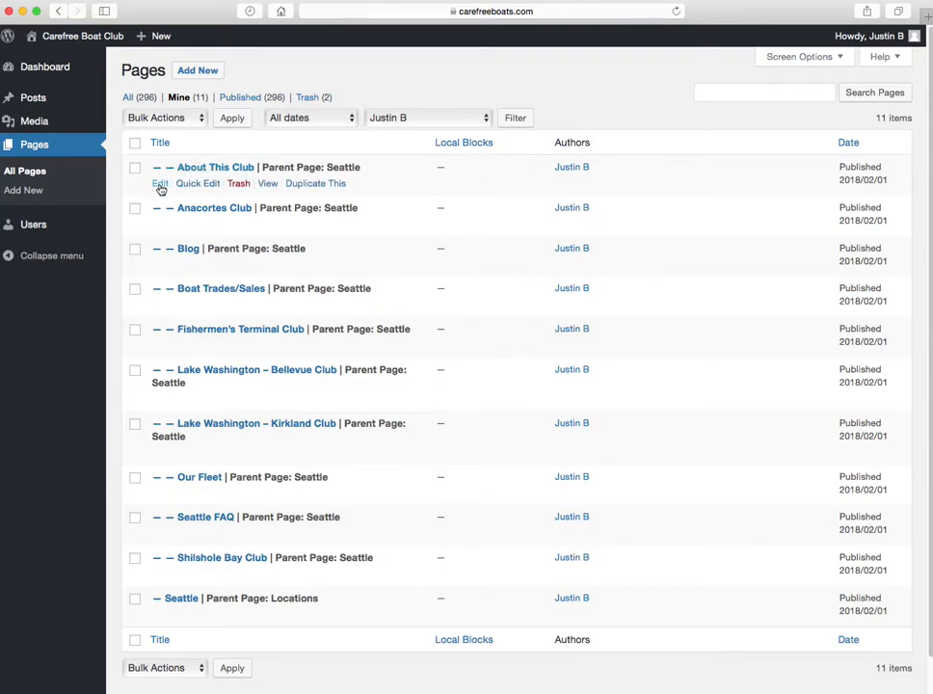
Open the Seattle page "About This Club" for editing and check its title.
click(215, 170)
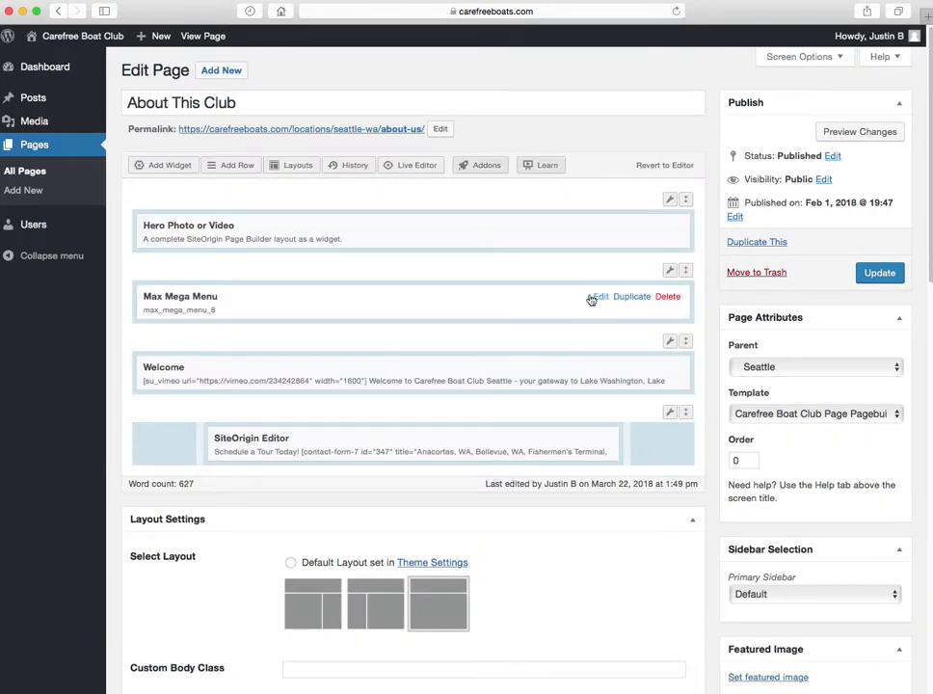
click(59, 13)
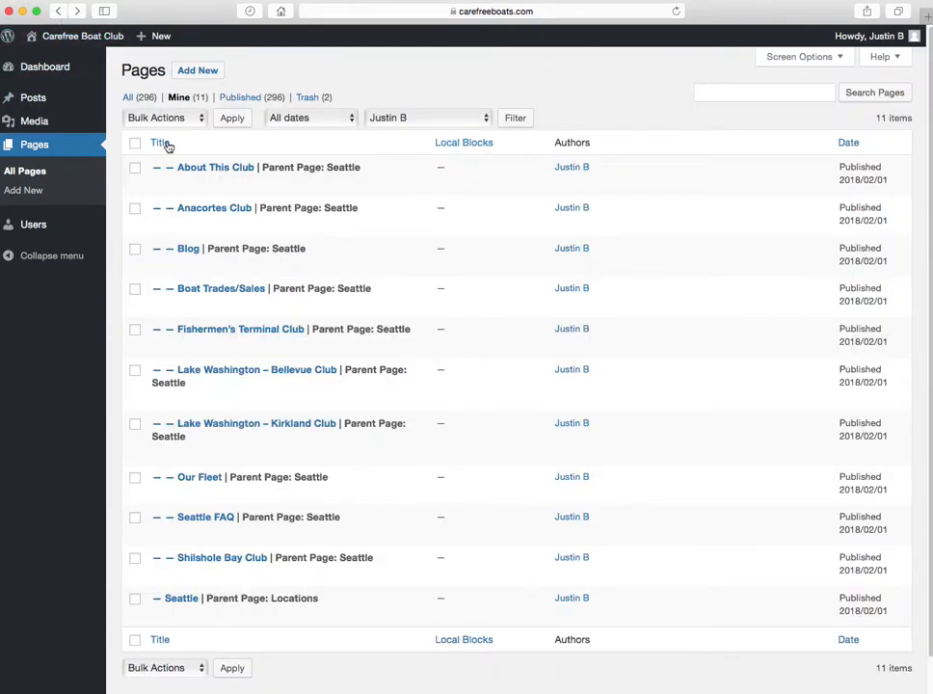
click(212, 173)
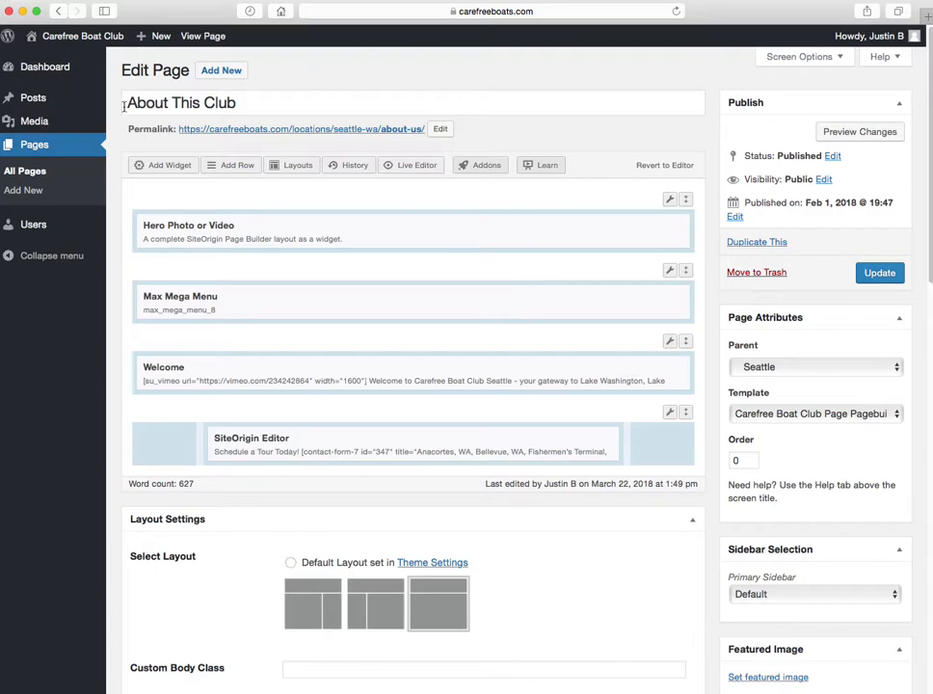
drag(128, 104, 261, 112)
click(263, 108)
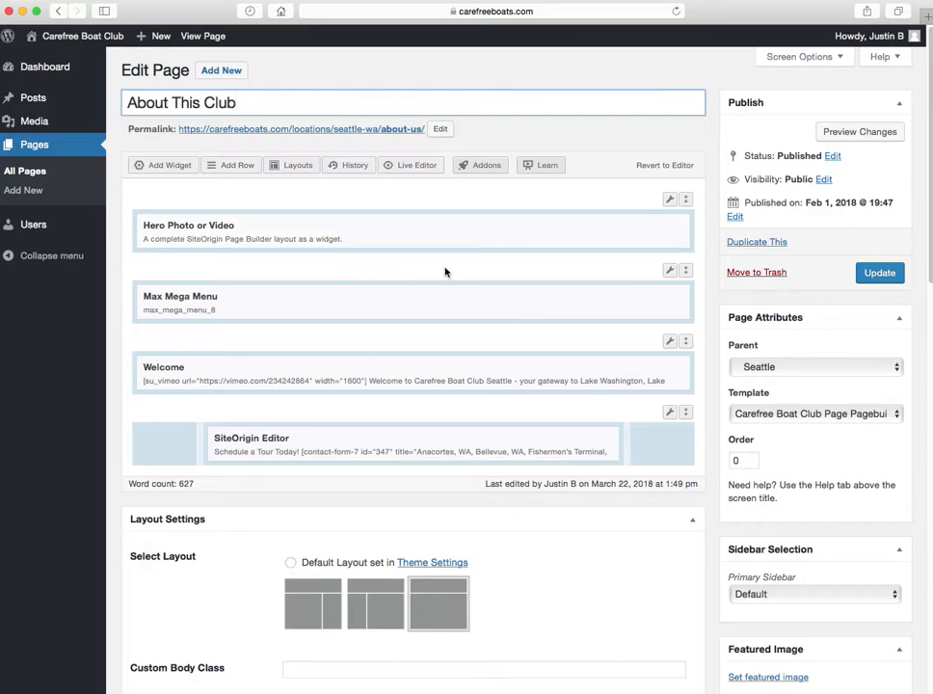
View the published About This Club page, examine its location heading, and return to the page editor.
click(200, 39)
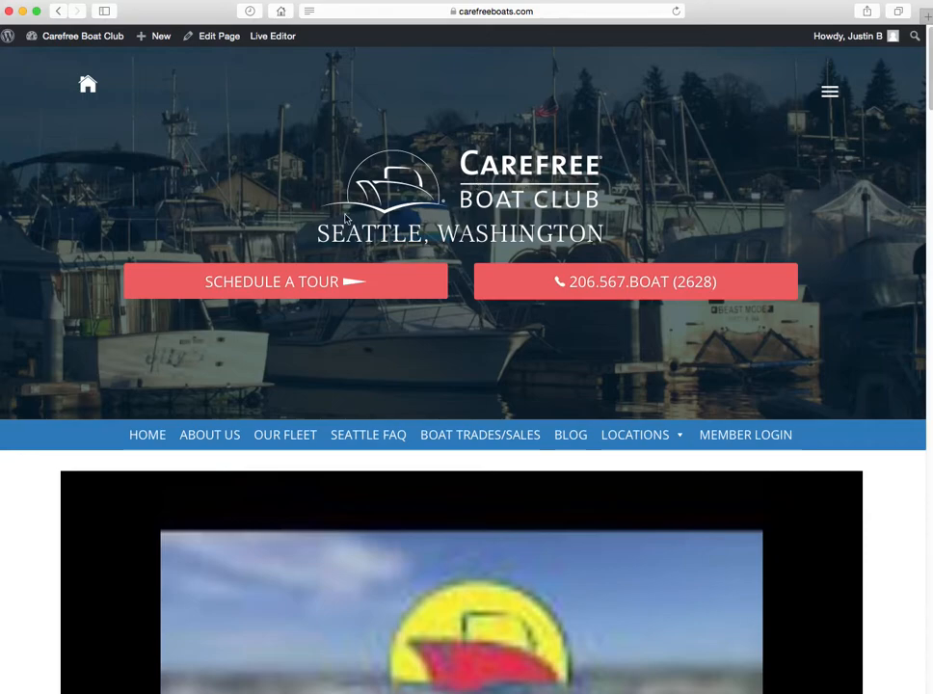
drag(317, 234, 603, 243)
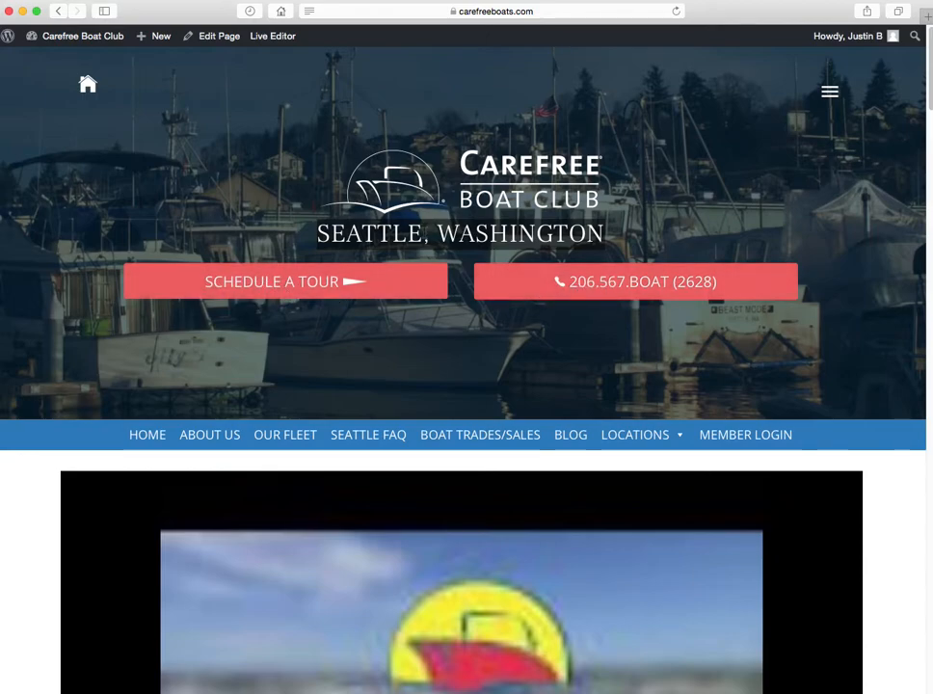
click(391, 228)
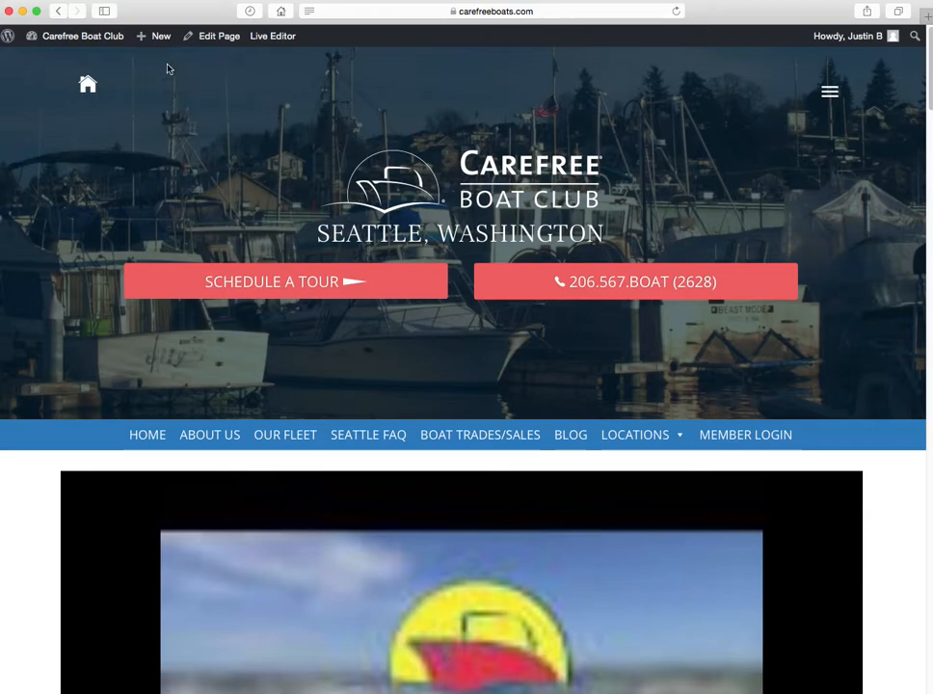
click(200, 40)
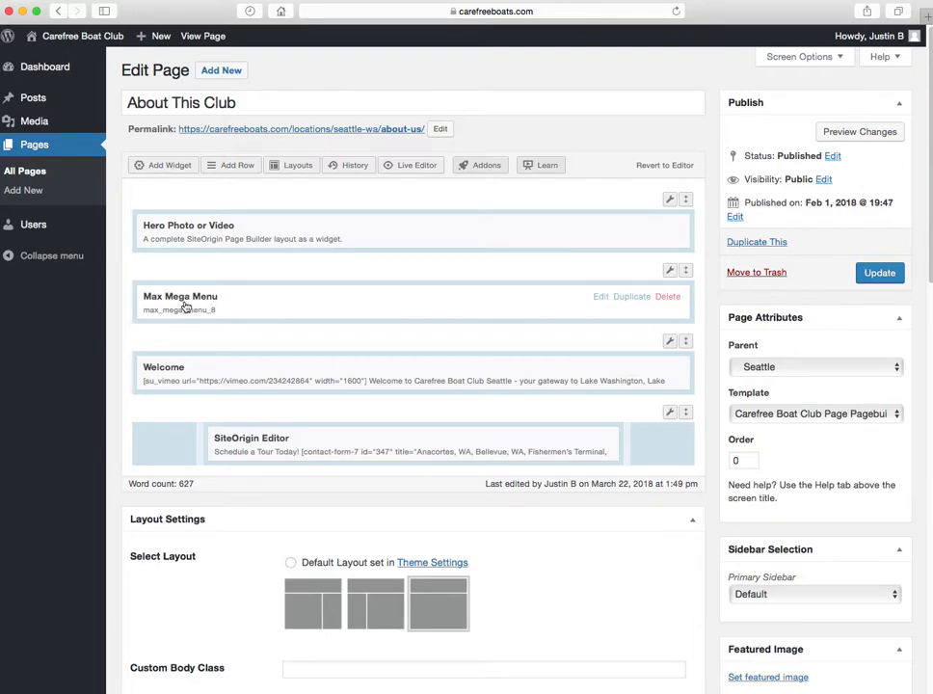
Compare the live page's site menu, blue navigation bar, video and welcome text with the editor's widget rows, and return to editing.
click(218, 41)
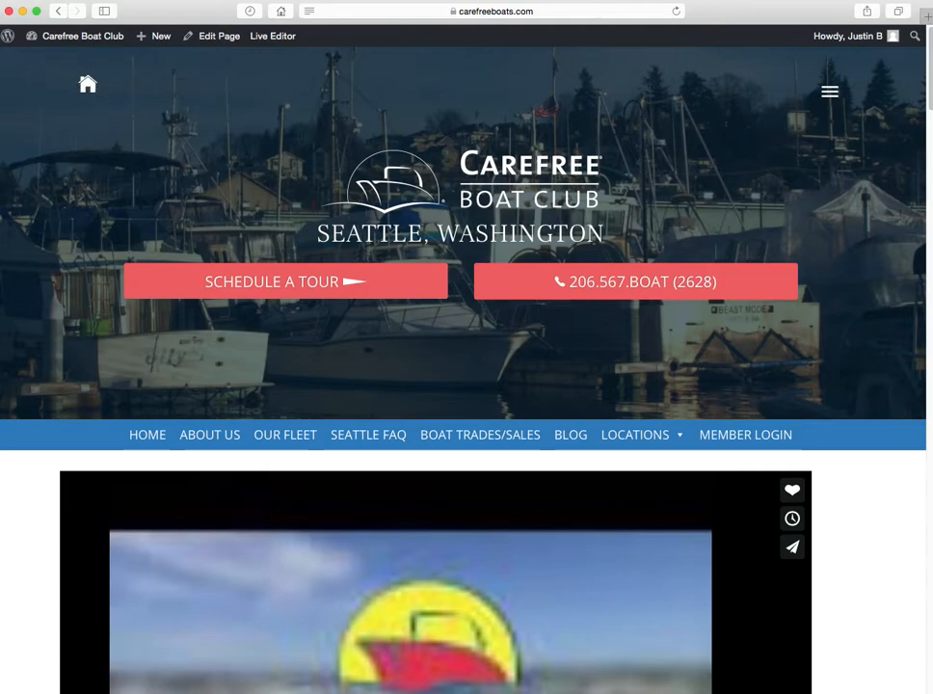
click(829, 93)
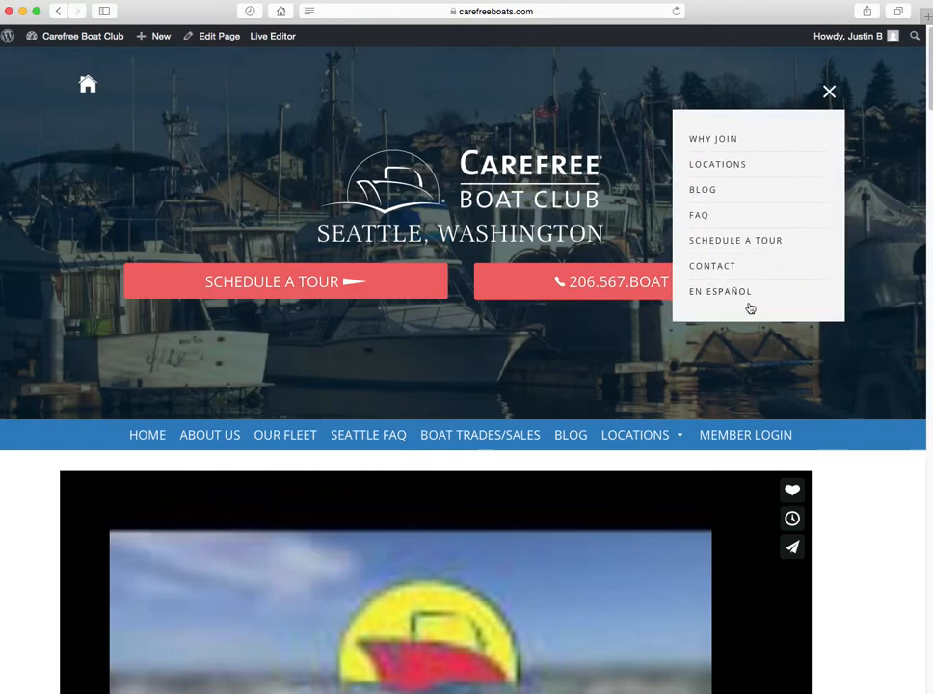
click(829, 92)
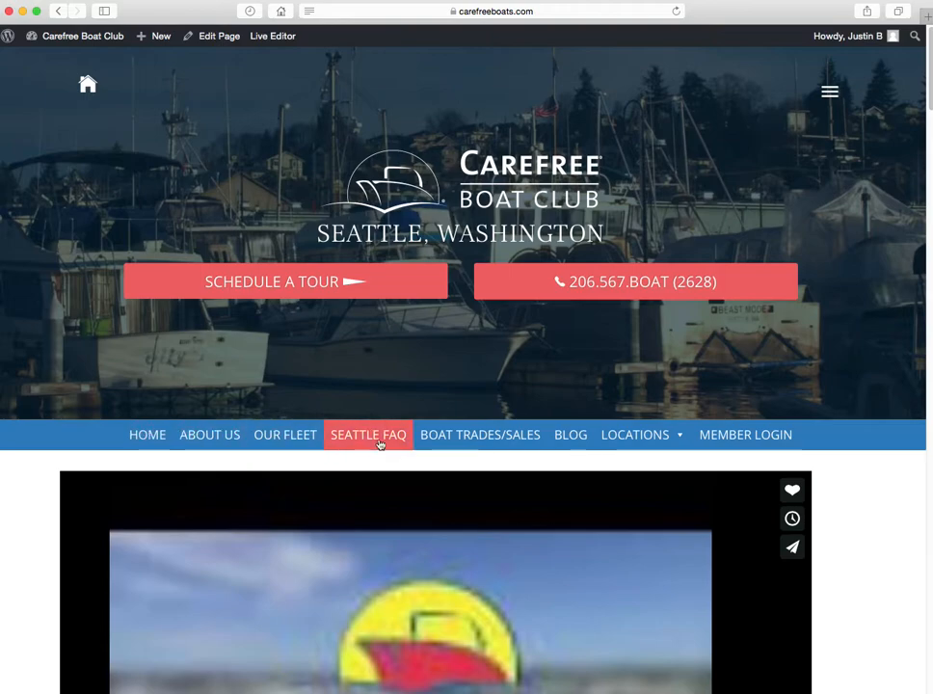
mouse_move(680, 439)
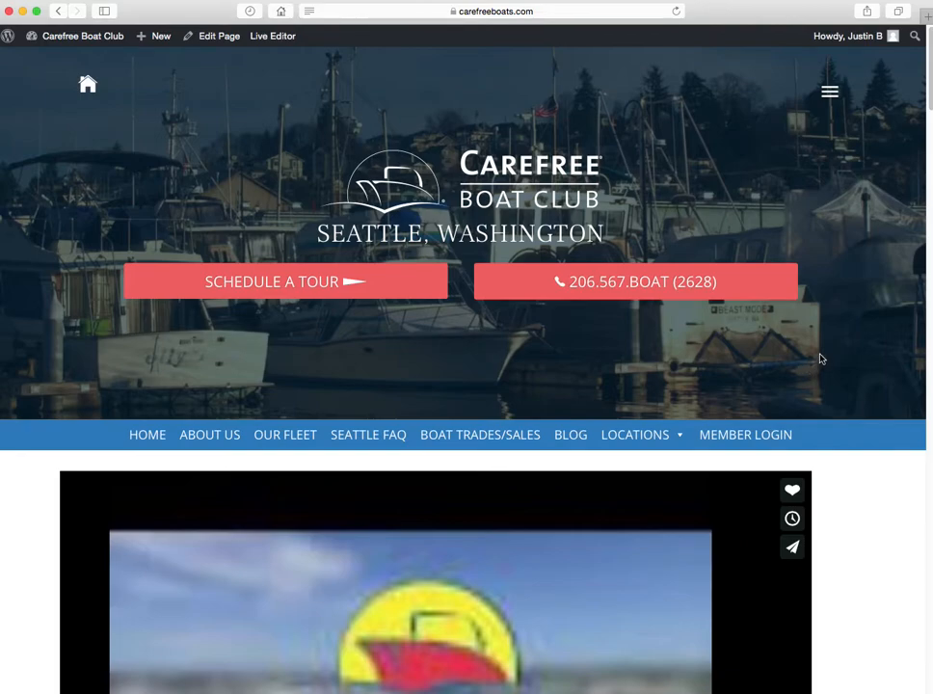
mouse_move(645, 436)
drag(930, 79, 930, 119)
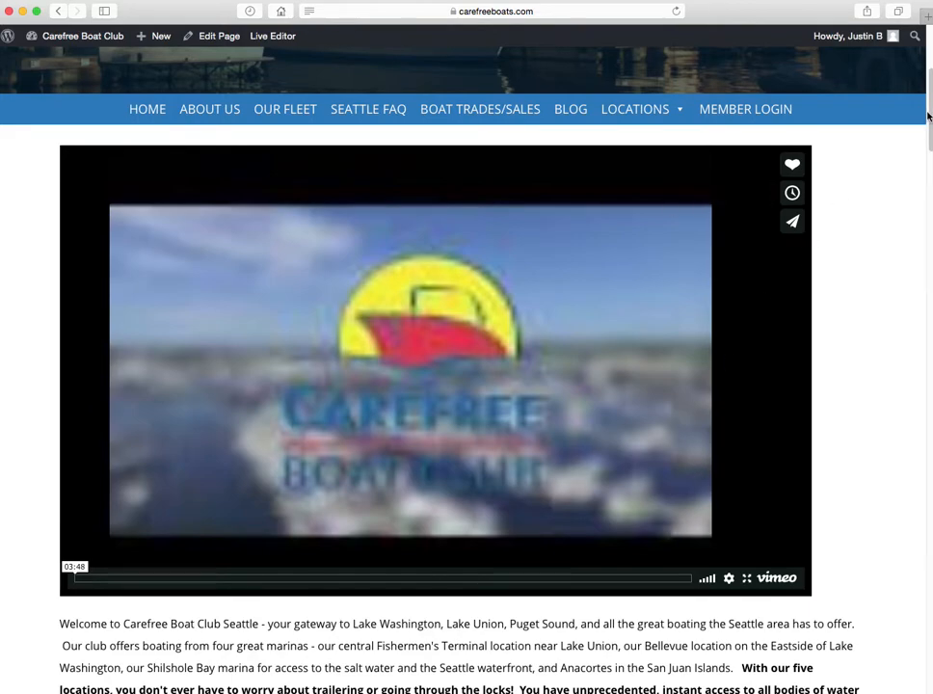
drag(930, 115, 930, 166)
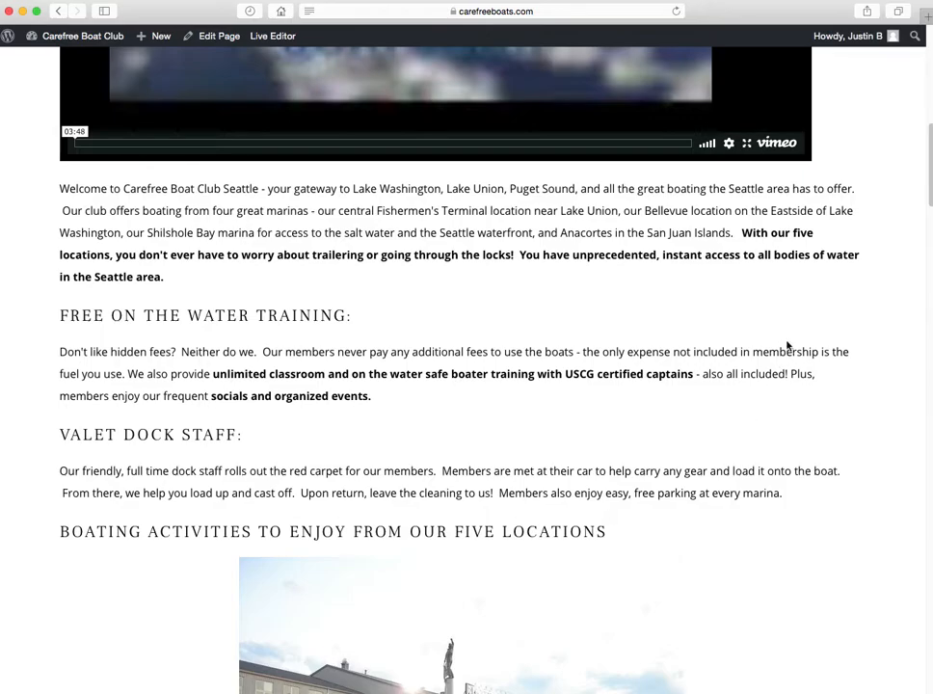
drag(930, 198, 921, 95)
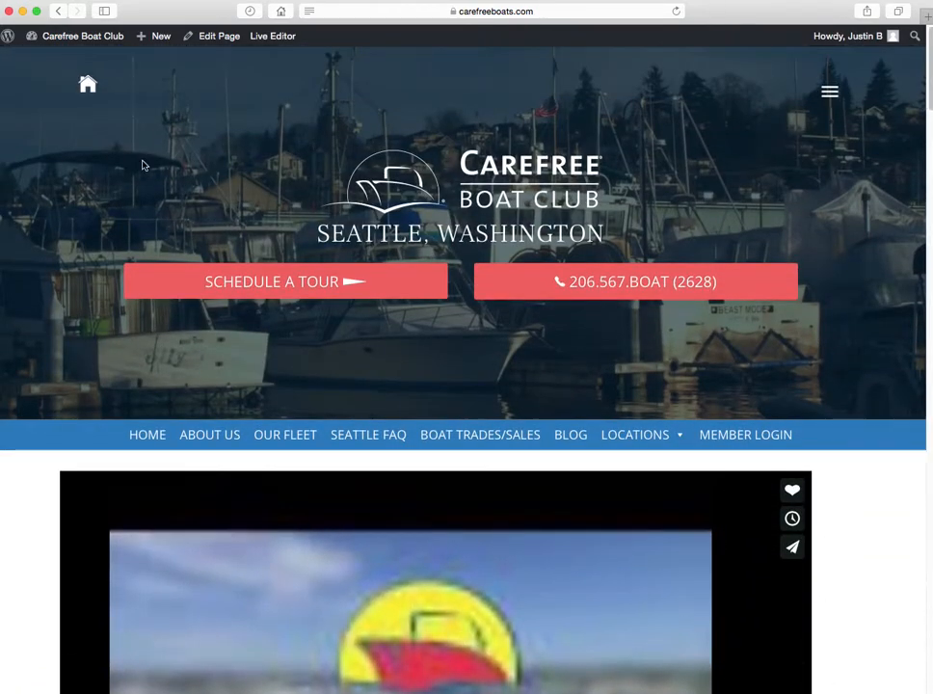
click(216, 39)
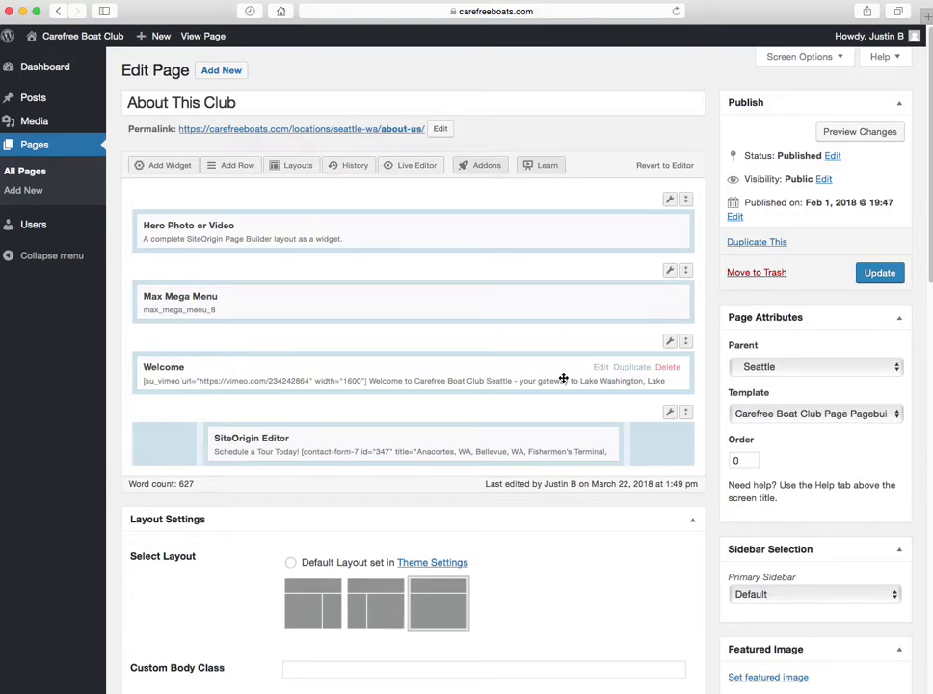
Open the Welcome widget for editing and show its content in Visual mode.
drag(602, 372, 553, 375)
mouse_move(672, 340)
click(600, 368)
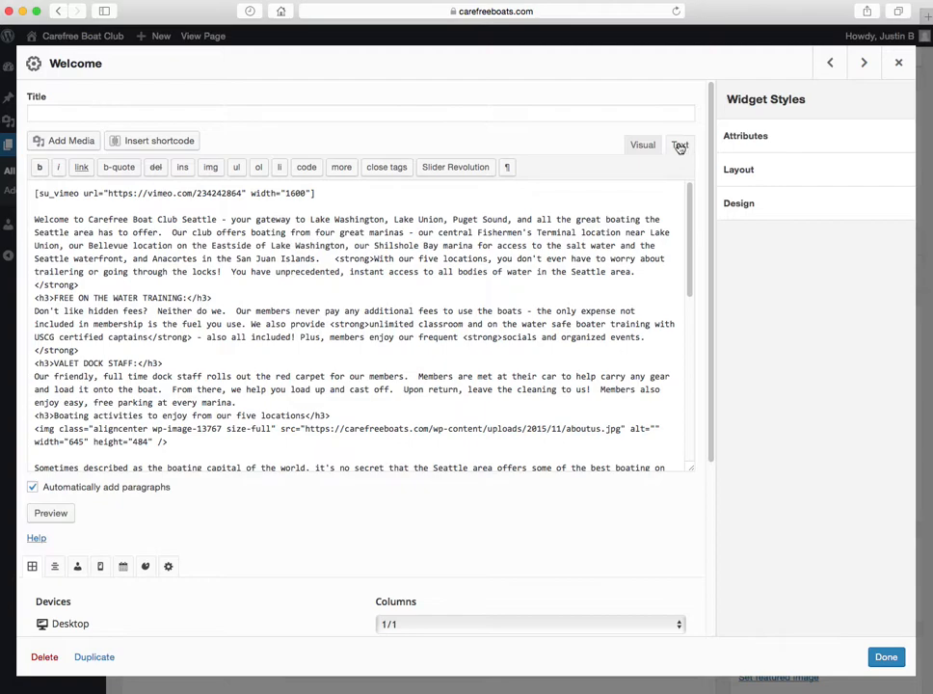
click(643, 146)
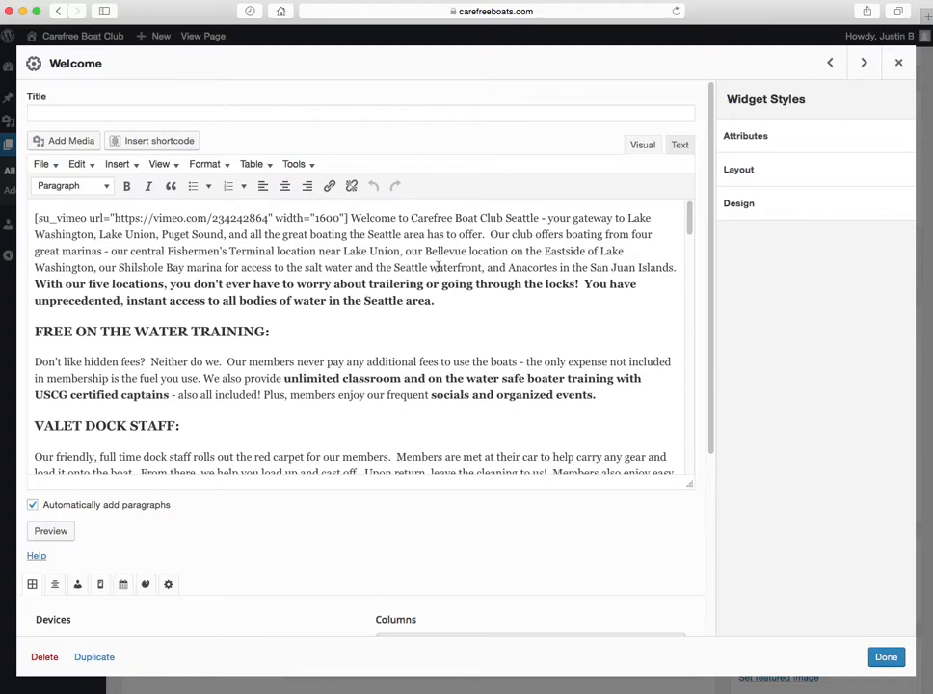
Compare the Welcome content's HTML in Text mode with Visual mode, and examine the opening Vimeo video shortcode.
click(679, 145)
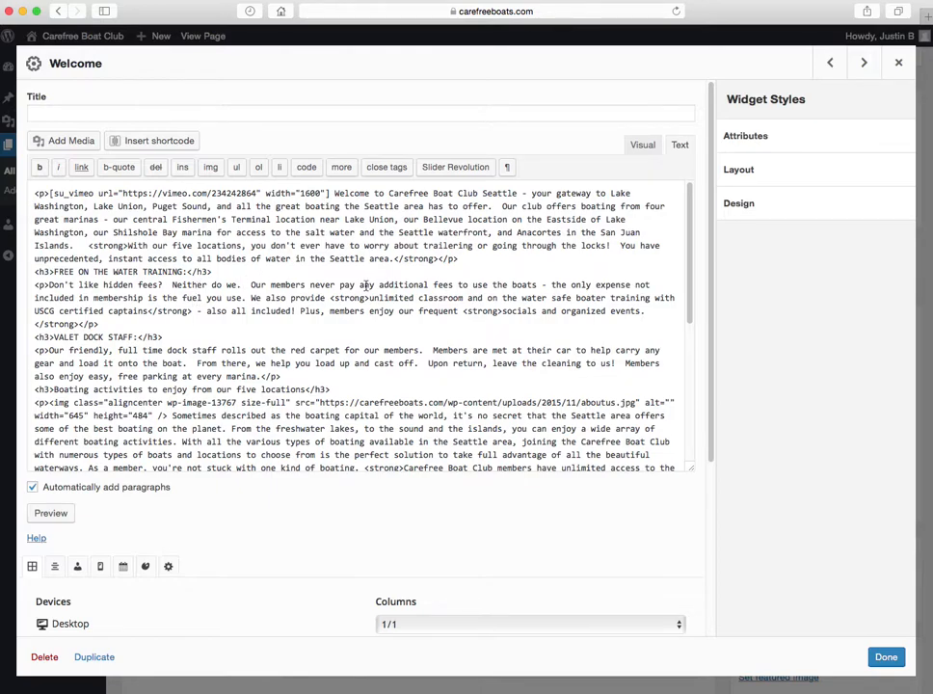
click(647, 145)
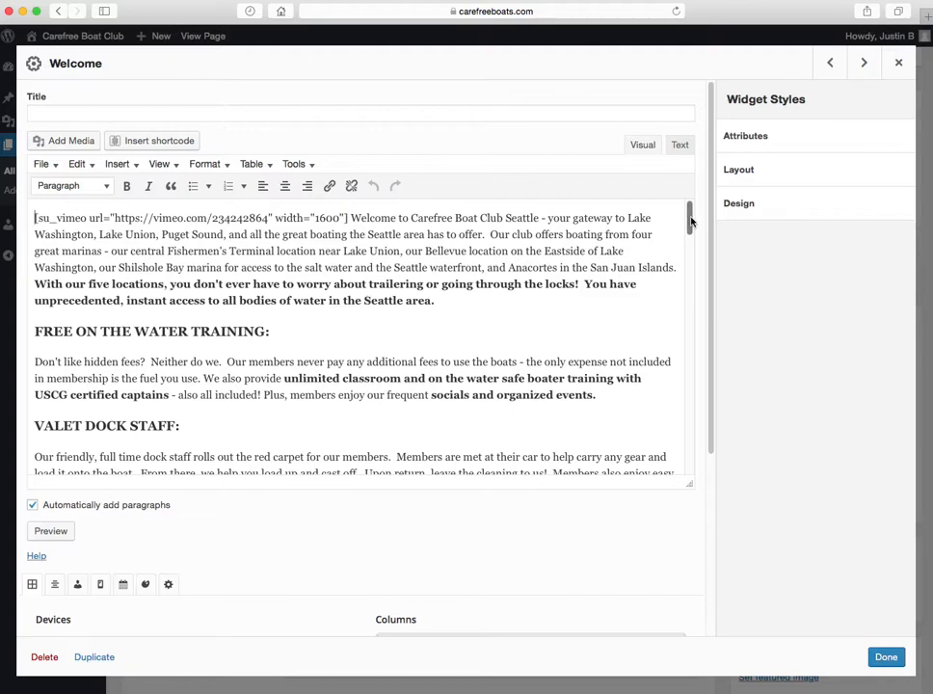
drag(35, 218, 348, 218)
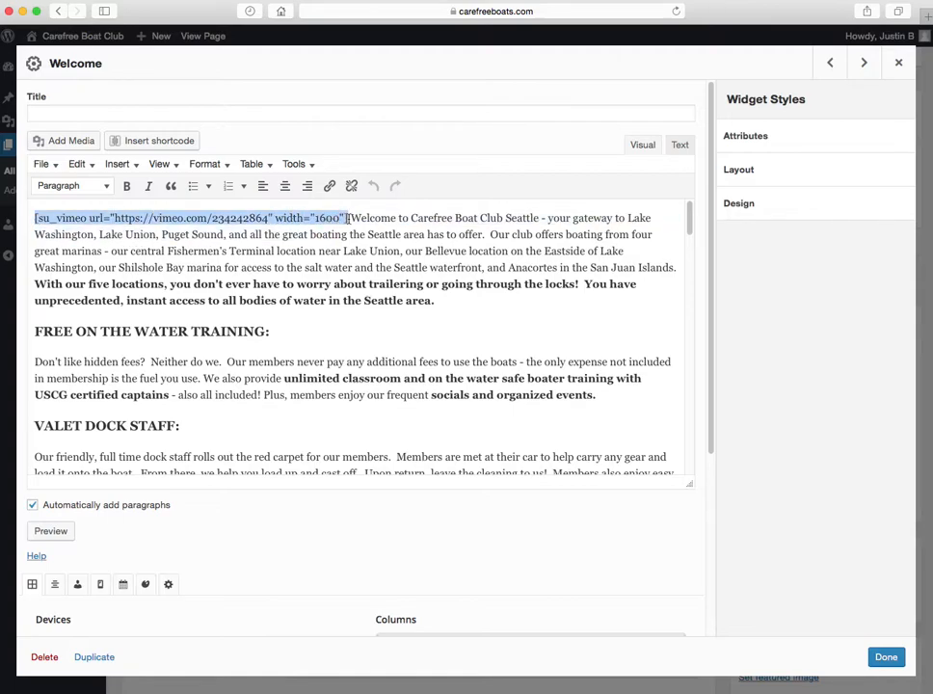
click(353, 220)
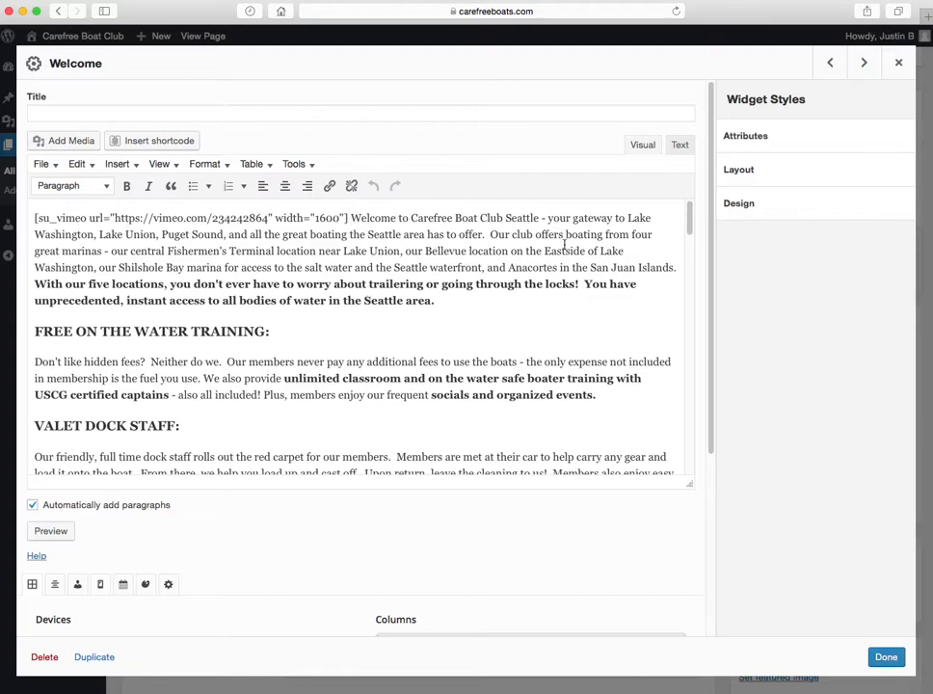
Examine the heading style options for "FREE ON THE WATER TRAINING:" and the text formatting of the paragraph below it.
drag(690, 220, 691, 234)
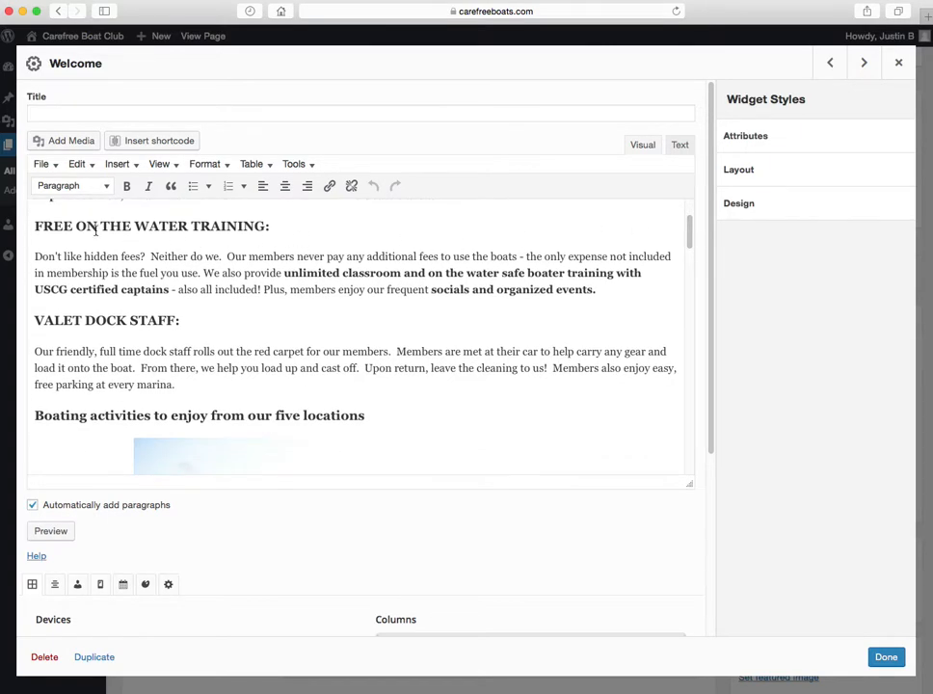
drag(45, 227, 272, 231)
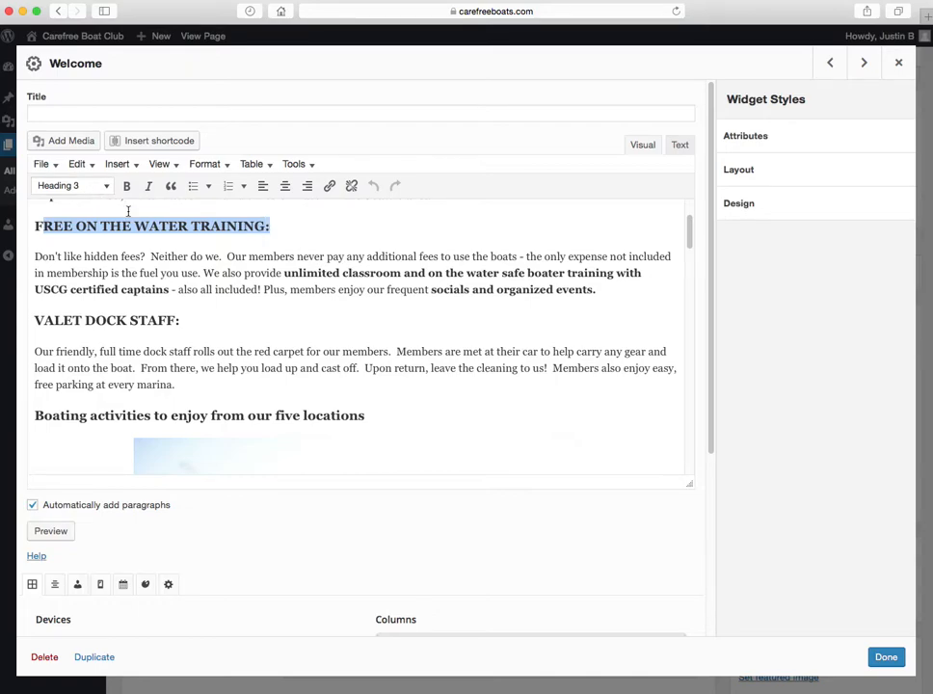
drag(36, 225, 272, 229)
click(99, 186)
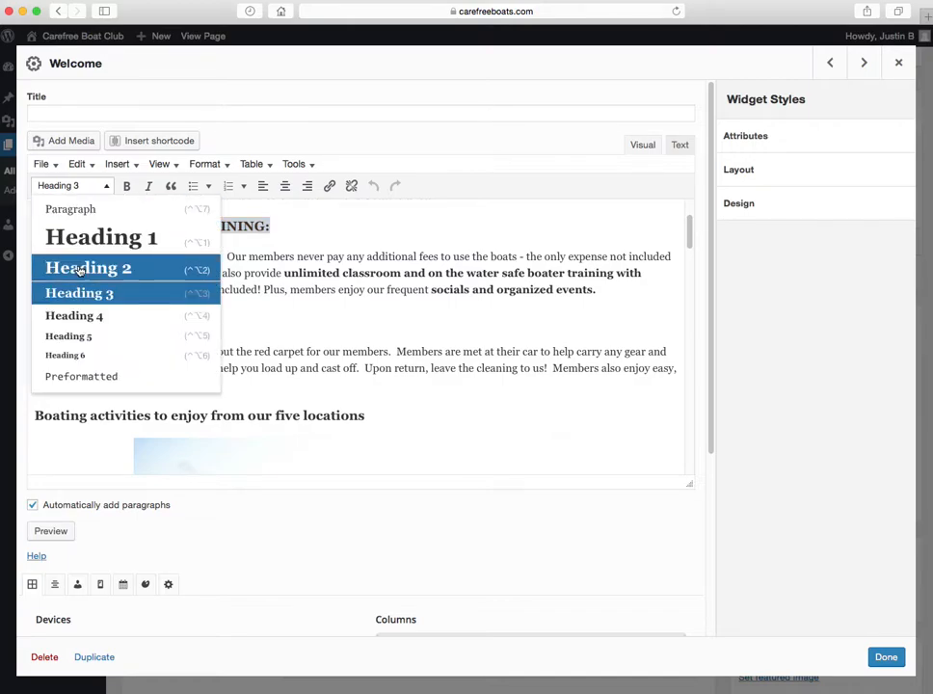
click(104, 189)
click(158, 228)
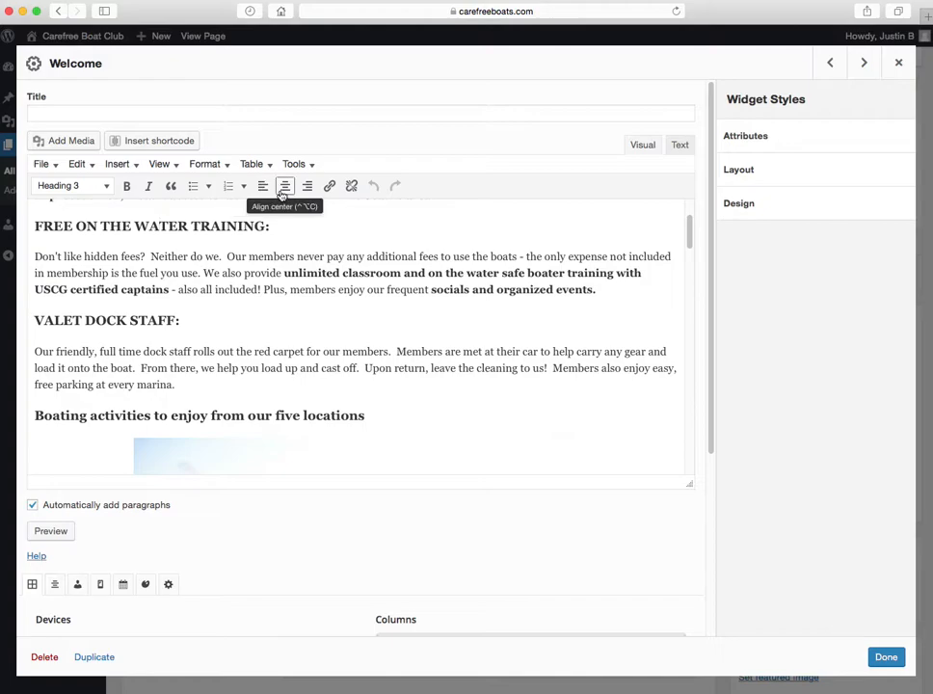
double_click(355, 257)
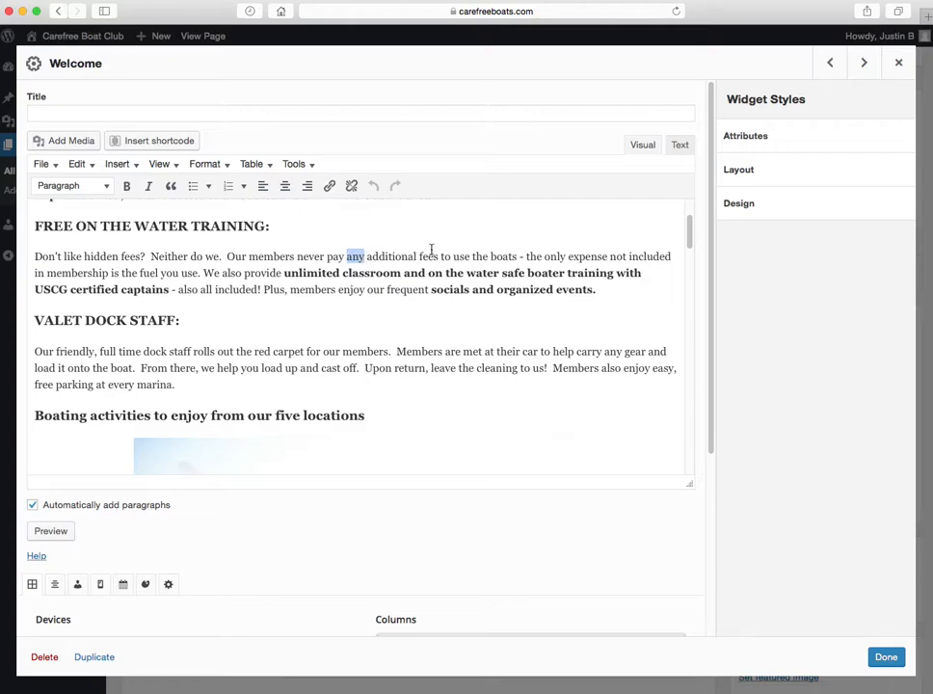
click(416, 320)
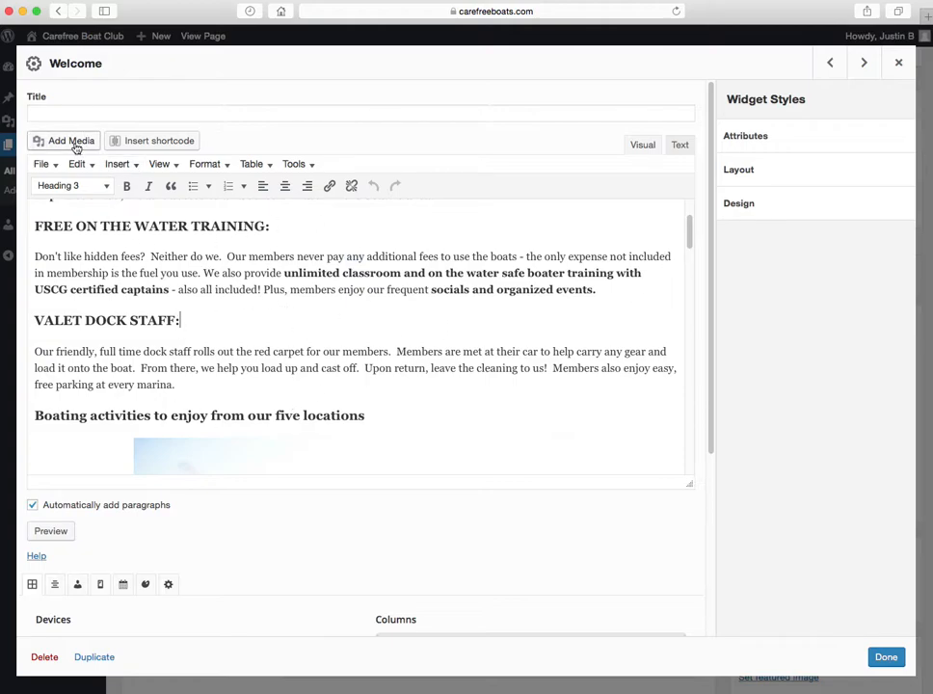
Insert the Media Library photo 17-Fort-Rachel-Marina-This-Is-Mystic-IG.png on a new line below the Valet Dock Staff paragraph.
drag(689, 229, 687, 250)
click(214, 252)
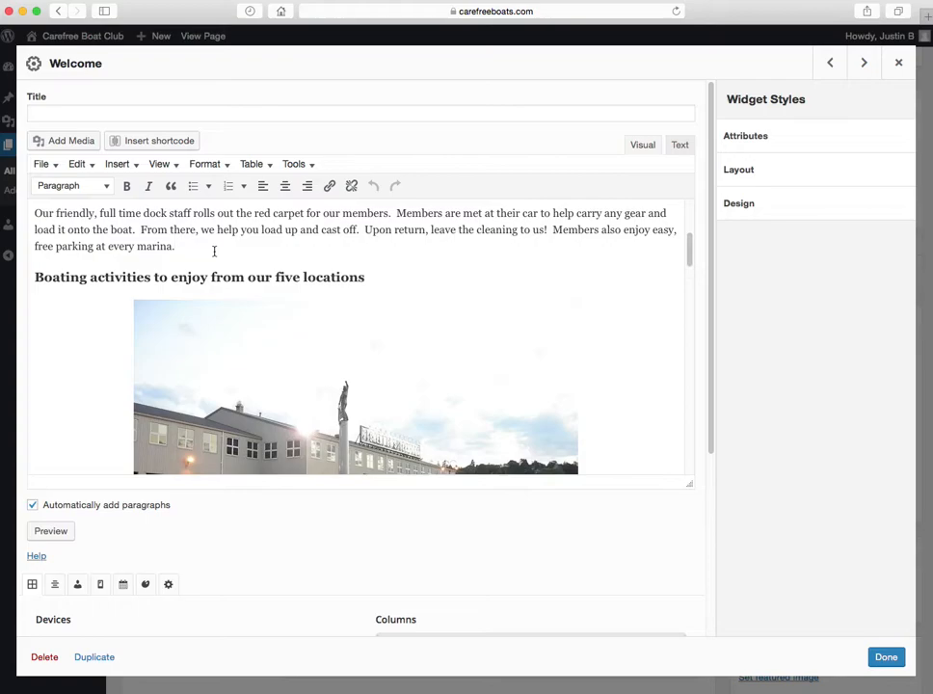
key(Return)
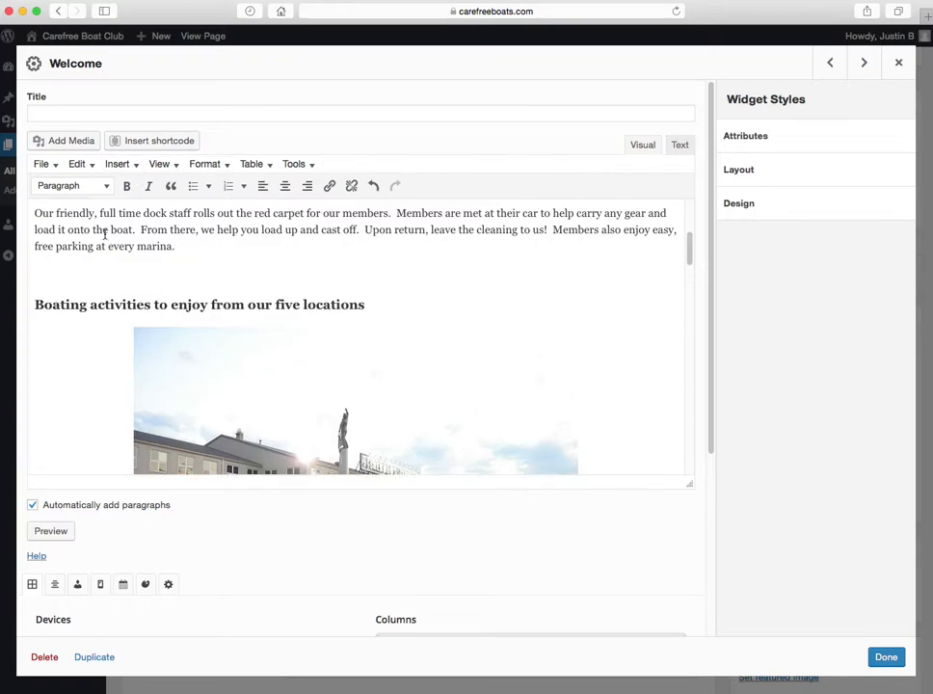
click(51, 143)
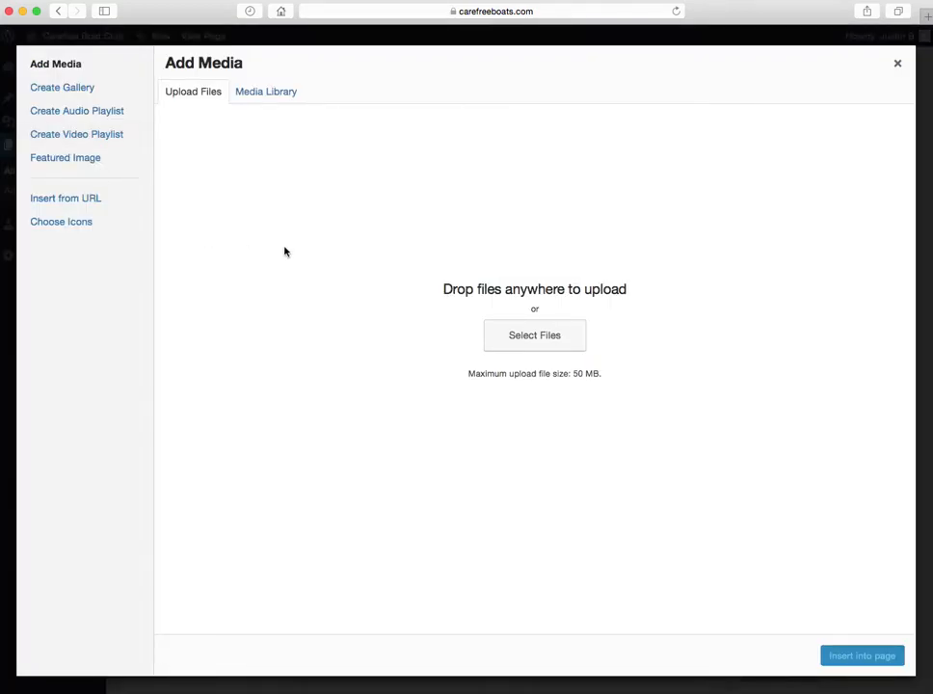
click(278, 93)
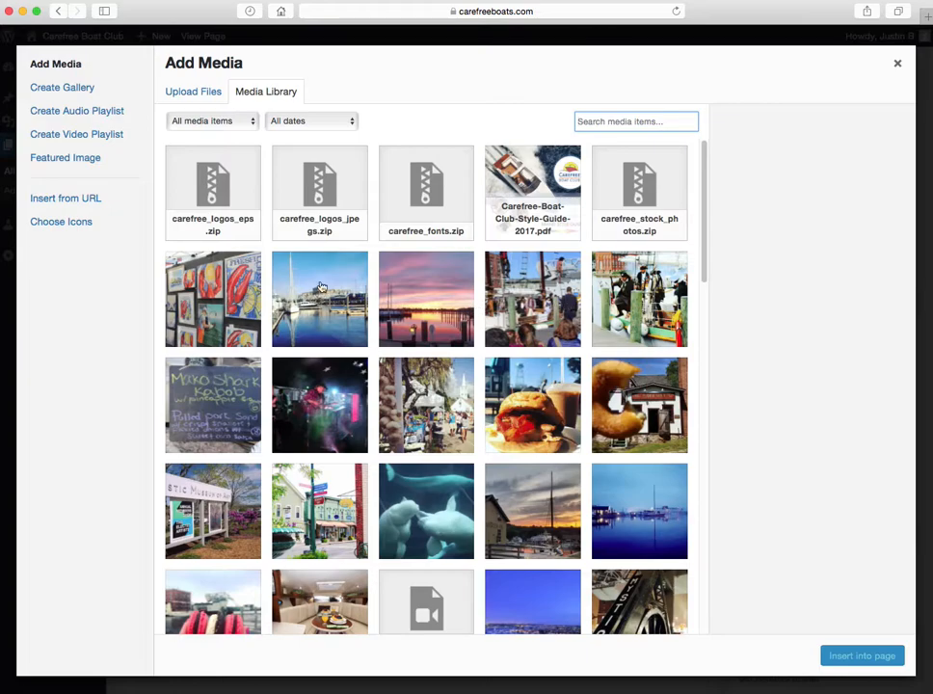
click(278, 293)
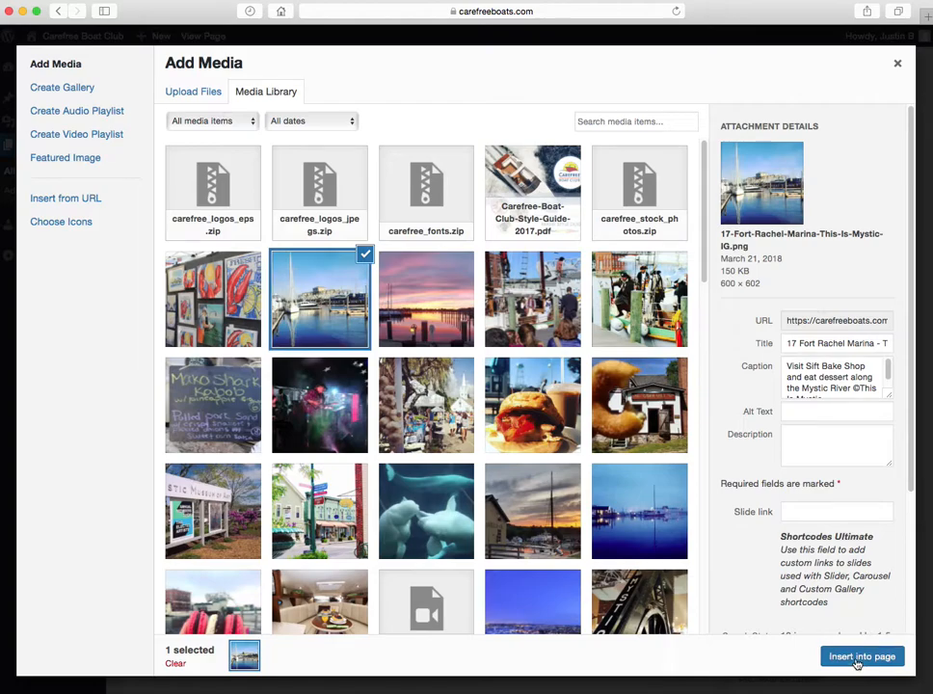
click(856, 661)
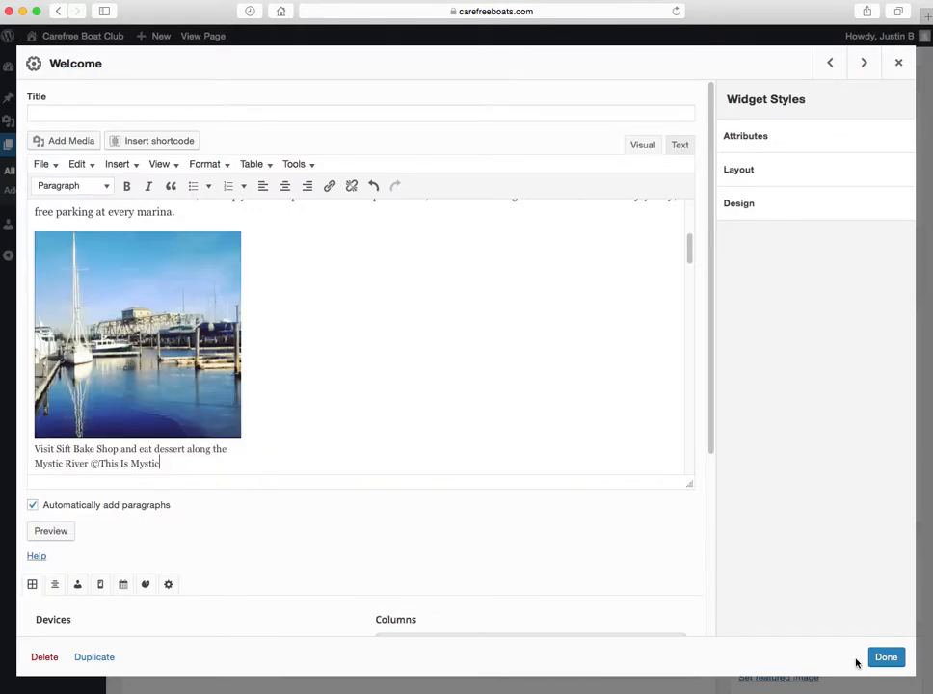
Center the inserted marina photo and clear its caption in the image details.
click(146, 392)
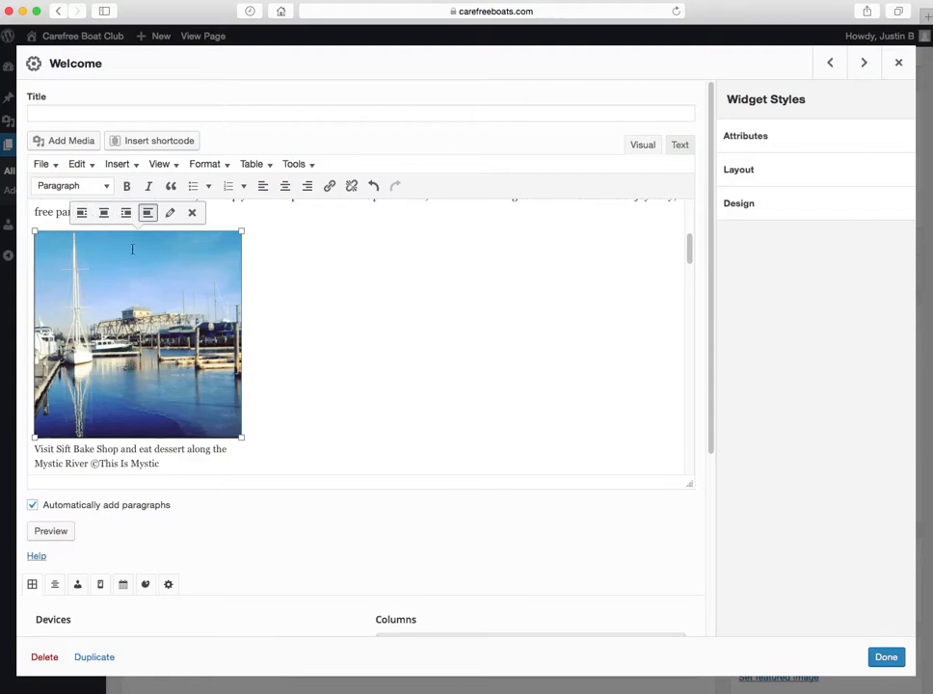
click(104, 212)
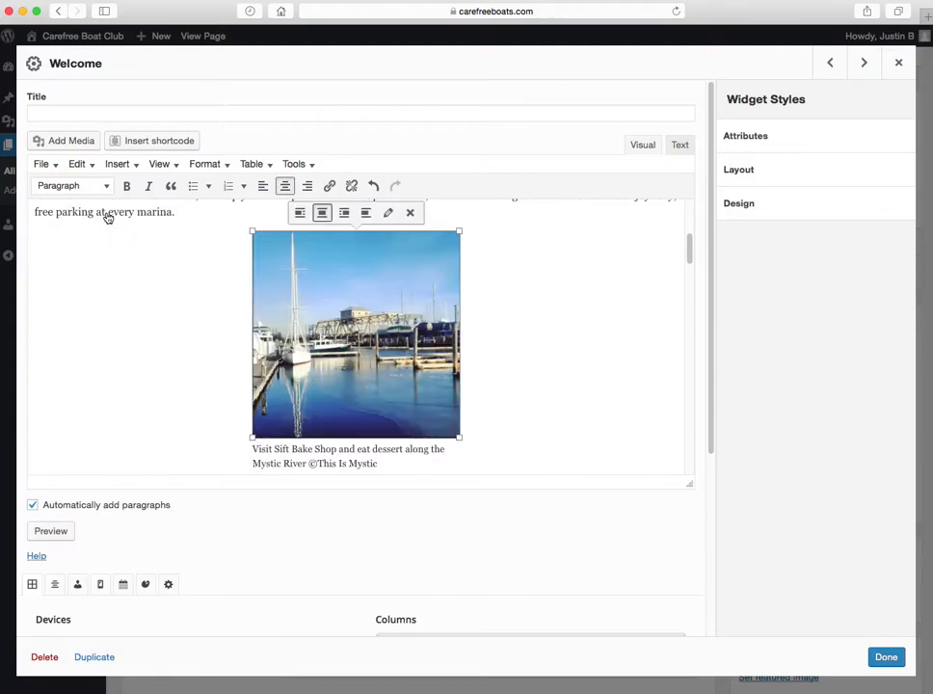
click(387, 213)
click(239, 109)
key(super+a)
key(BackSpace)
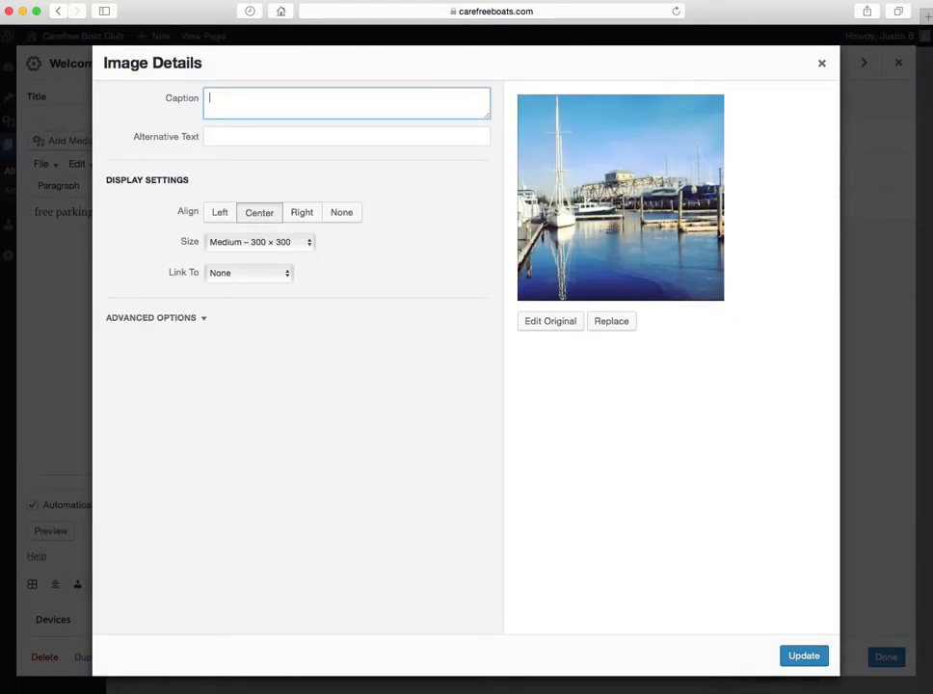
Try the Custom URL link option for the marina photo and set its link back to None.
click(268, 274)
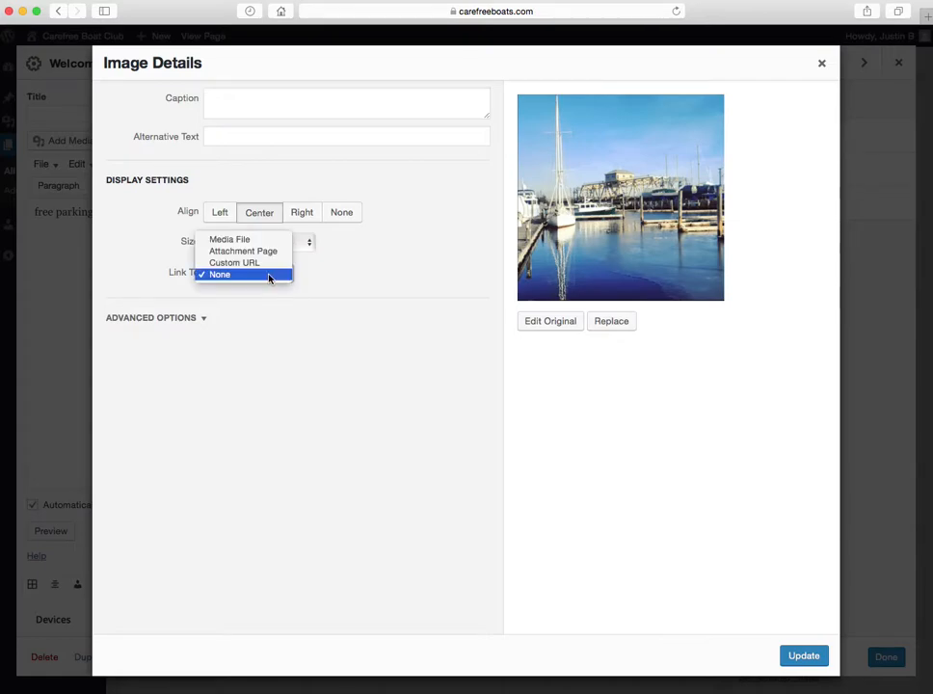
click(258, 263)
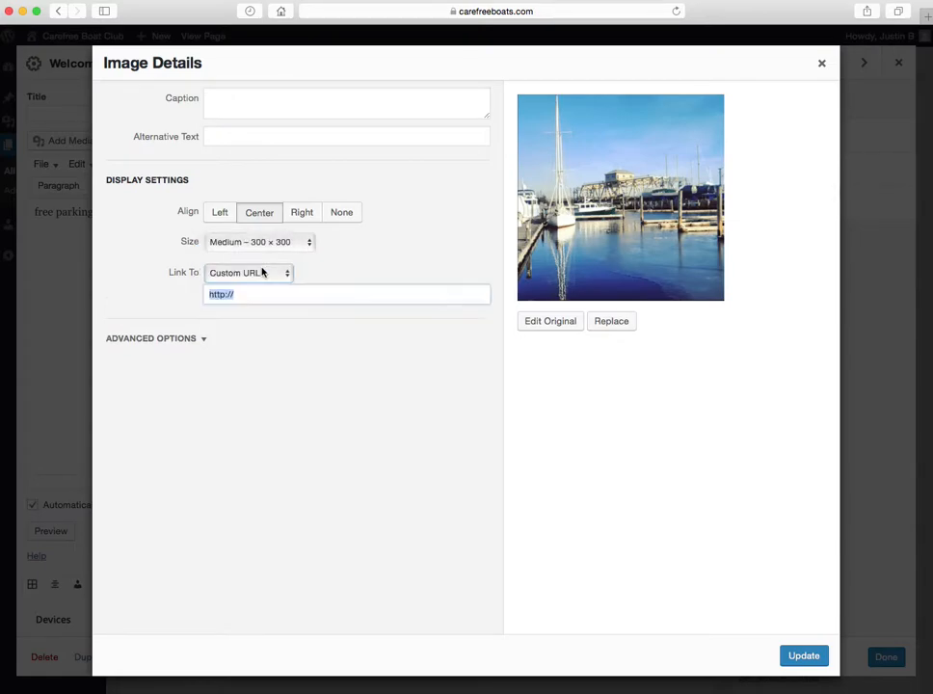
click(287, 276)
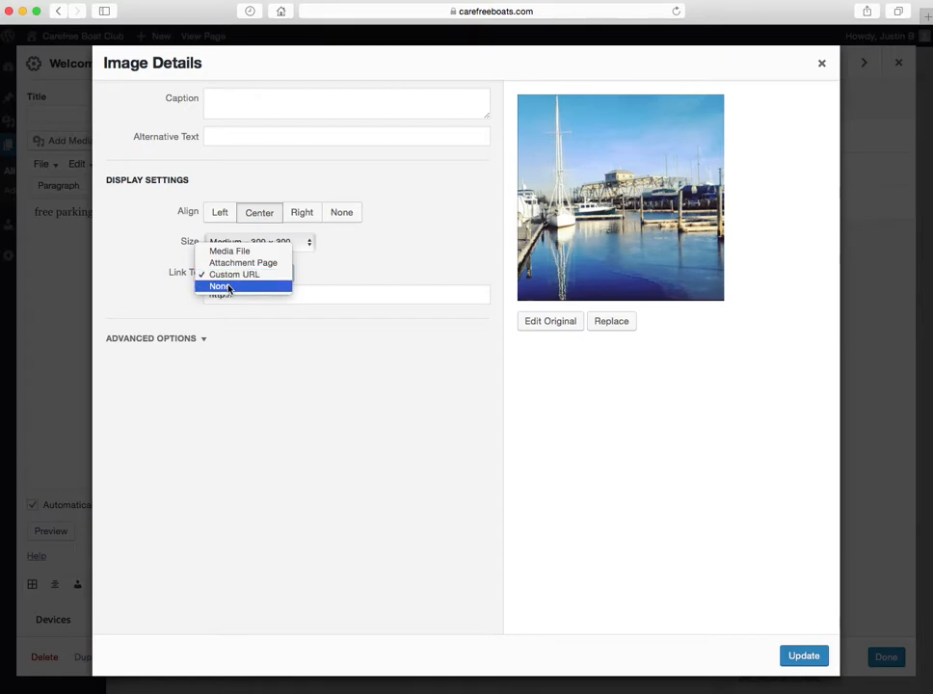
click(256, 285)
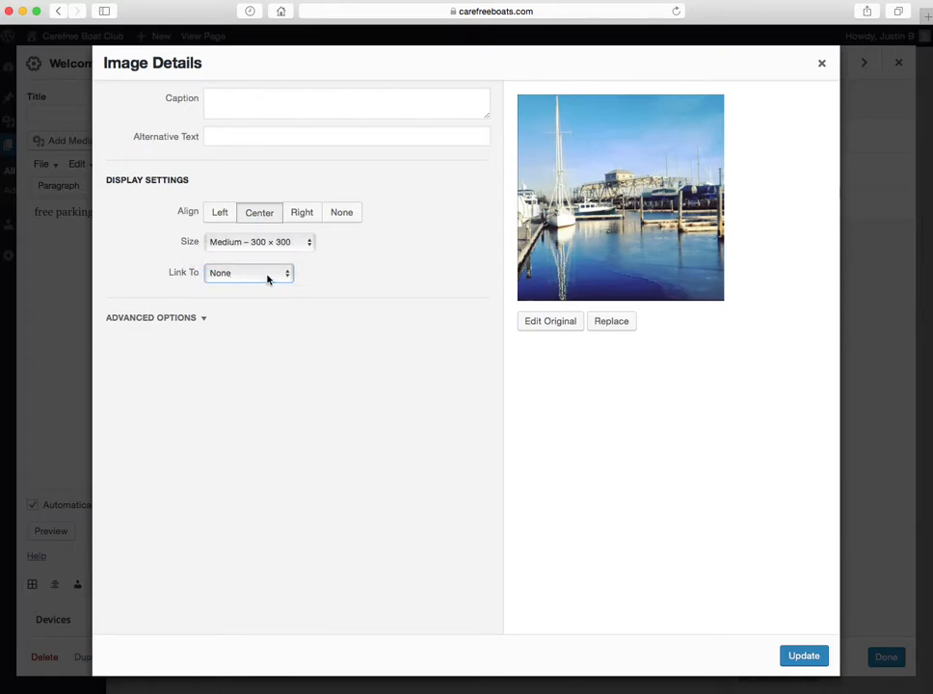
click(266, 274)
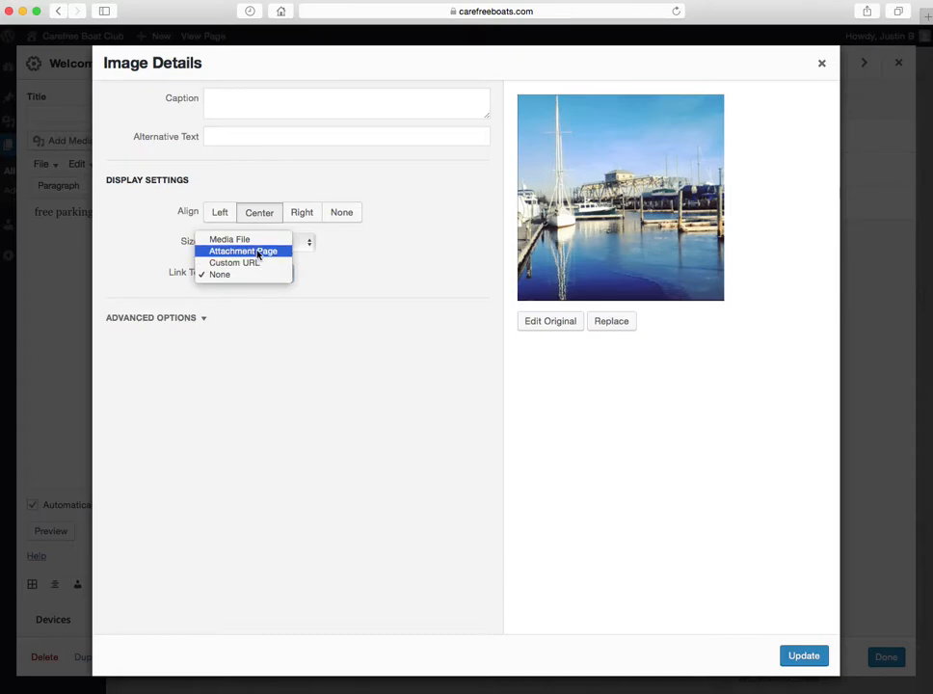
click(230, 276)
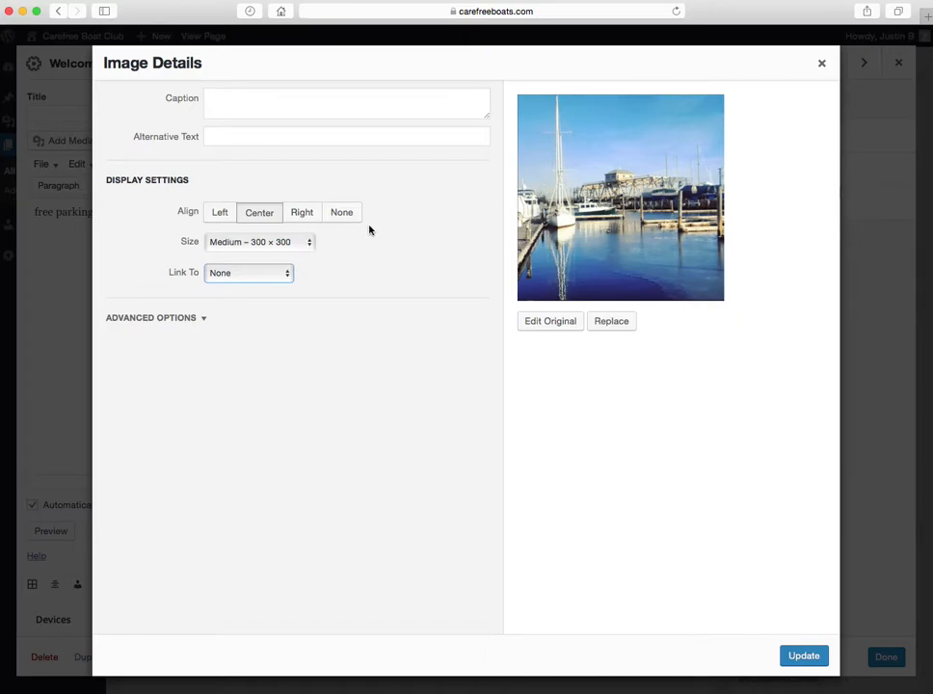
Apply the image changes, look over the remaining Welcome text and photos, and close the widget.
click(803, 658)
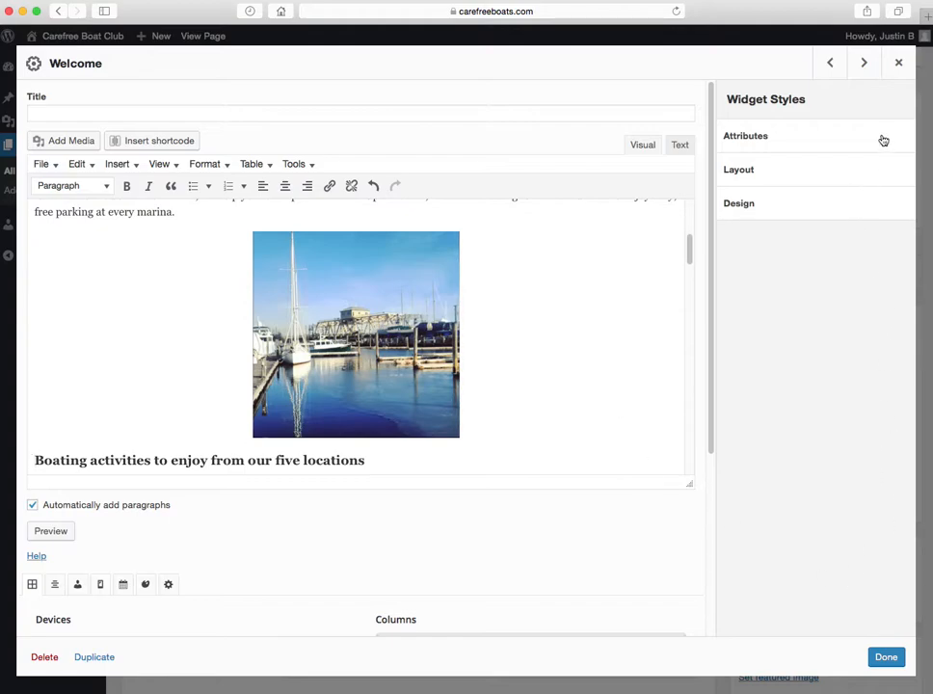
drag(691, 246, 688, 405)
drag(34, 293, 93, 342)
click(90, 327)
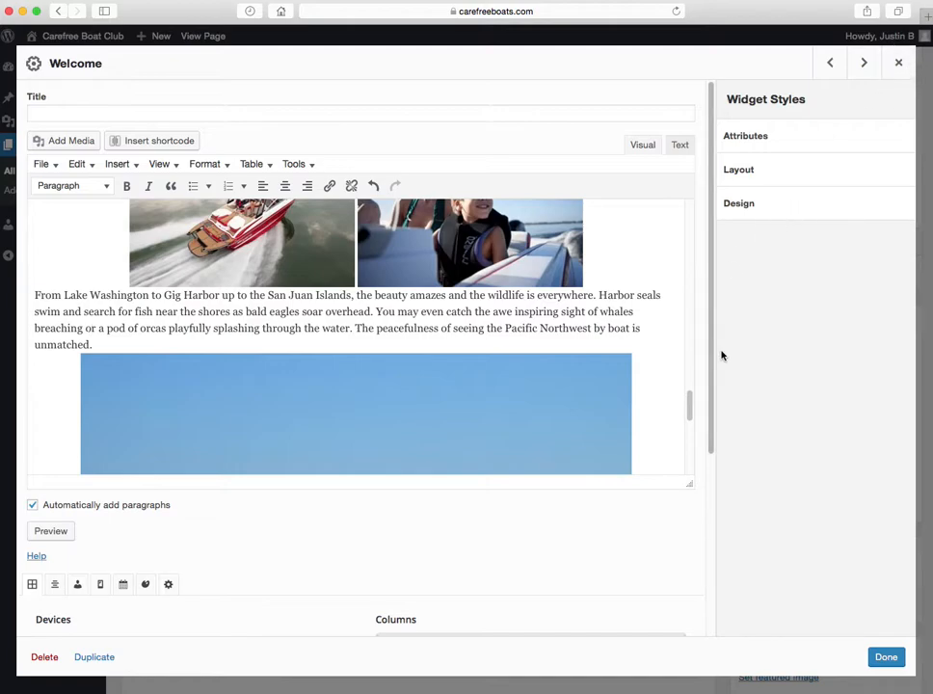
click(899, 63)
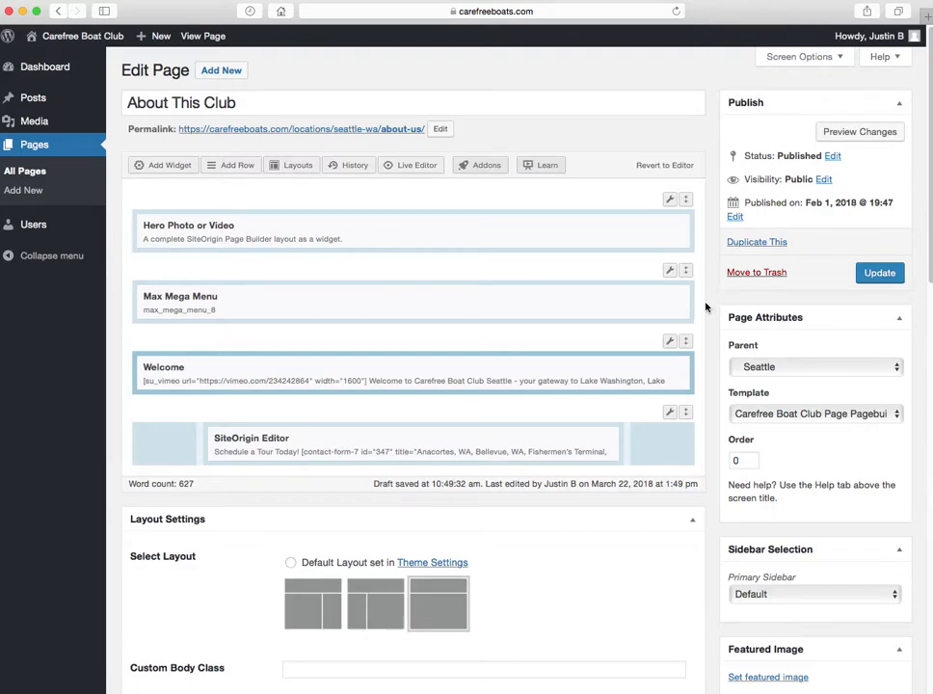
Preview the changed About This Club page, examine the inserted marina photo and the preview's address, and return to the page editor.
mouse_move(639, 380)
click(843, 135)
click(860, 135)
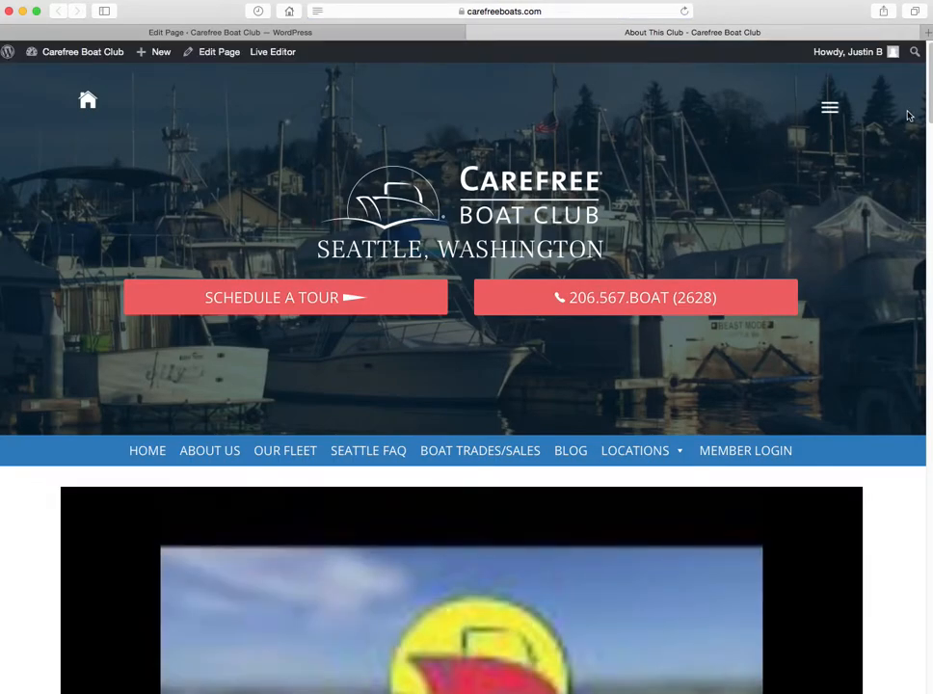
scroll(930, 102, down, 15)
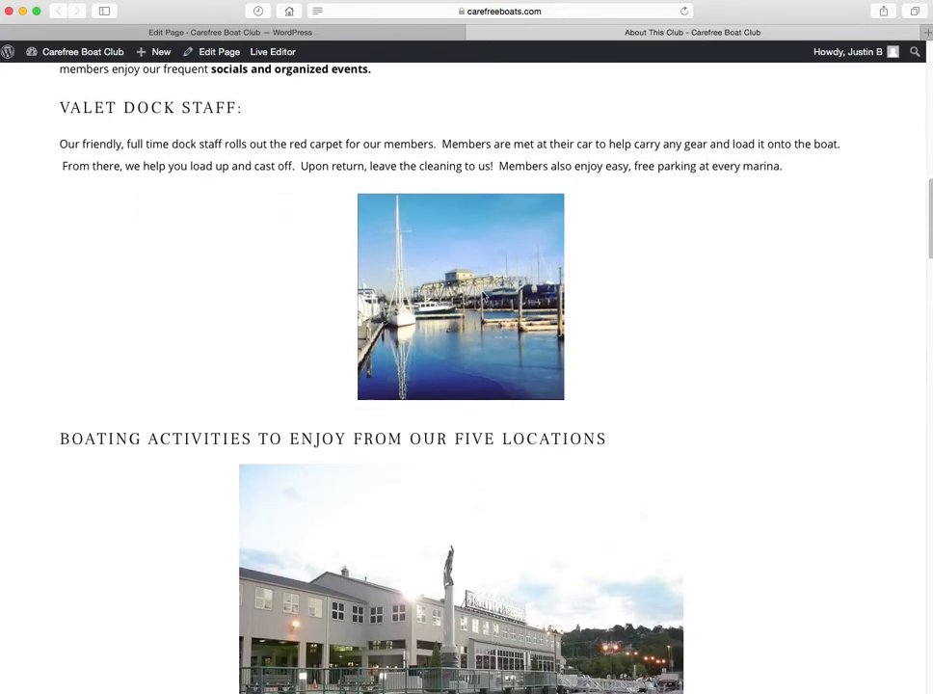
click(547, 10)
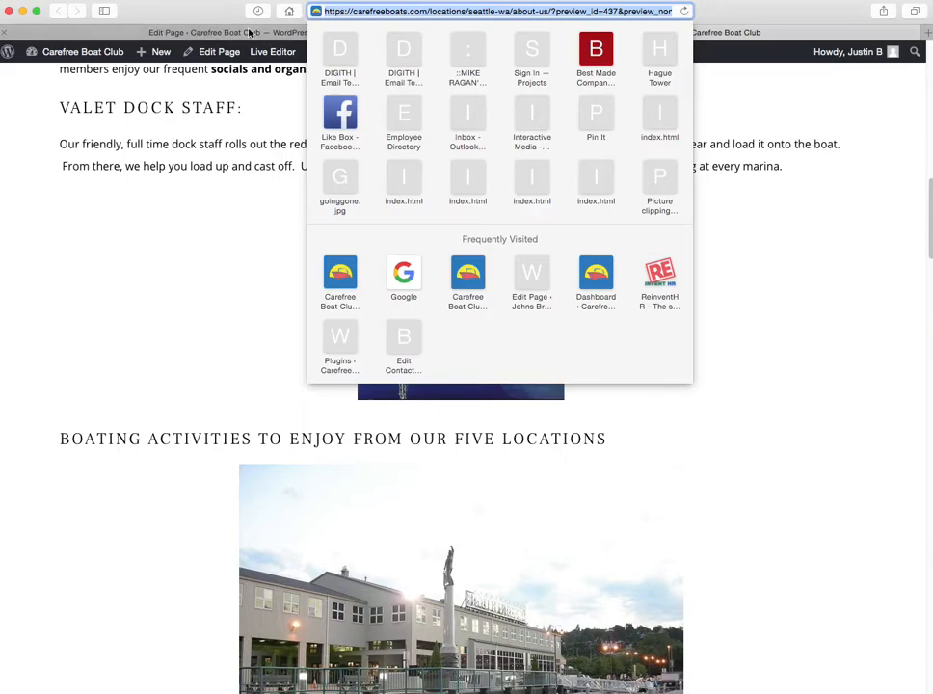
click(201, 16)
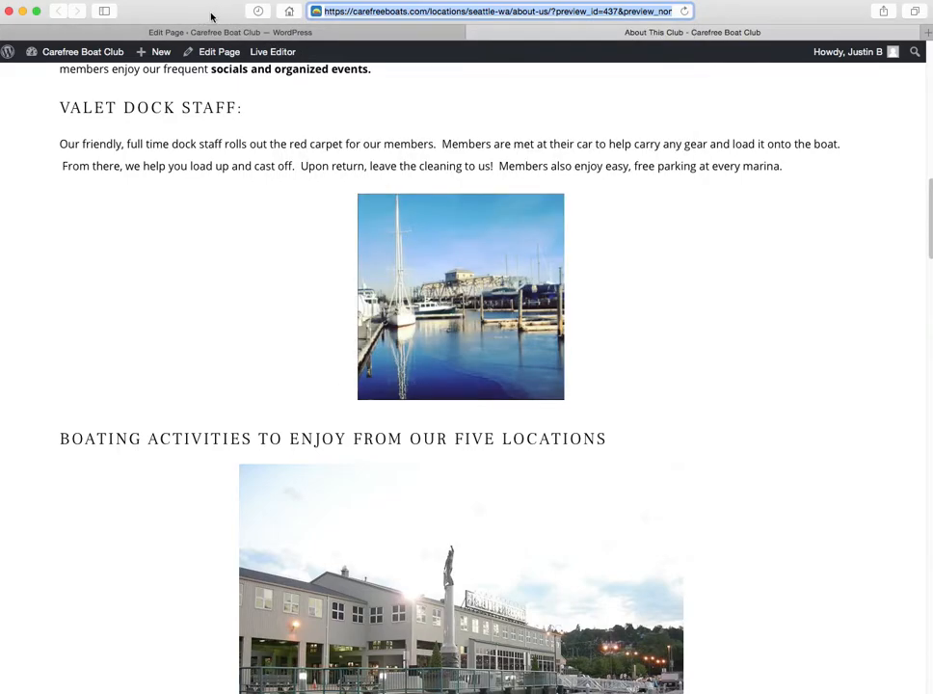
click(476, 36)
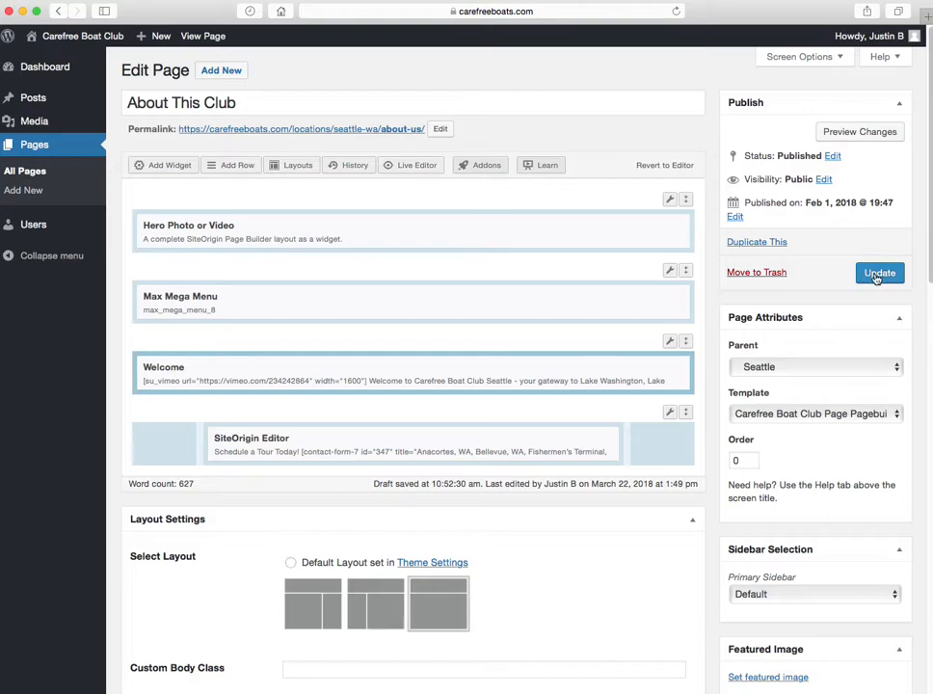